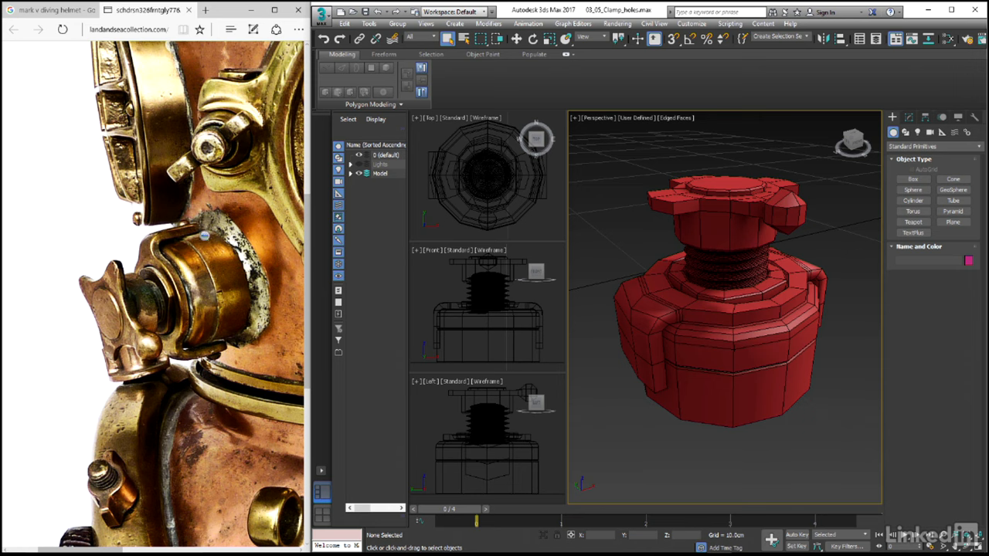
Isolate the clamp and enter vertex editing on it in a maximized Left view
click(638, 309)
key(alt+q)
click(908, 118)
key(1)
right_click(527, 448)
key(alt+w)
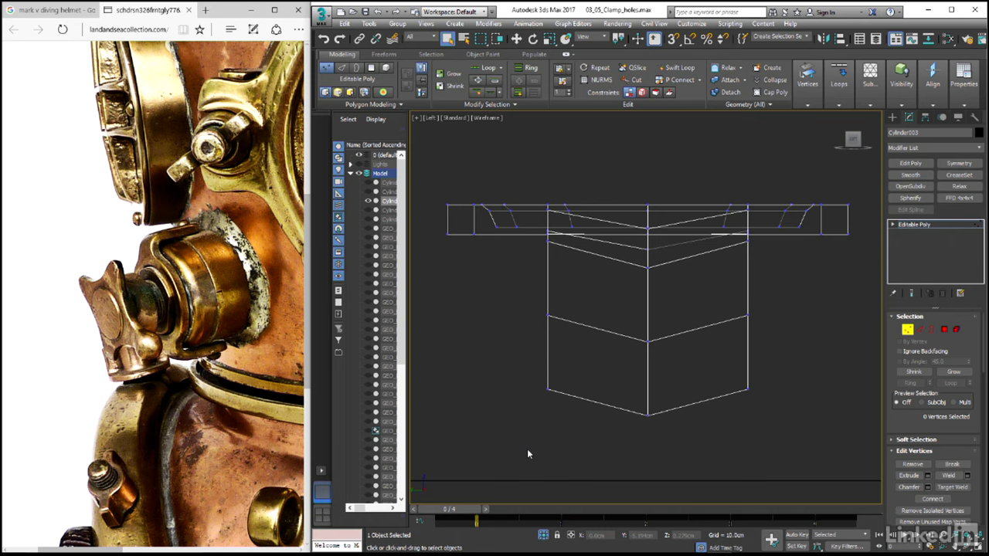
Level the middle edge row of the clamp arms by snapping its centre vertices vertically to the outer vertices' height, using vertex snaps with axis constraints
drag(634, 332, 665, 365)
key(w)
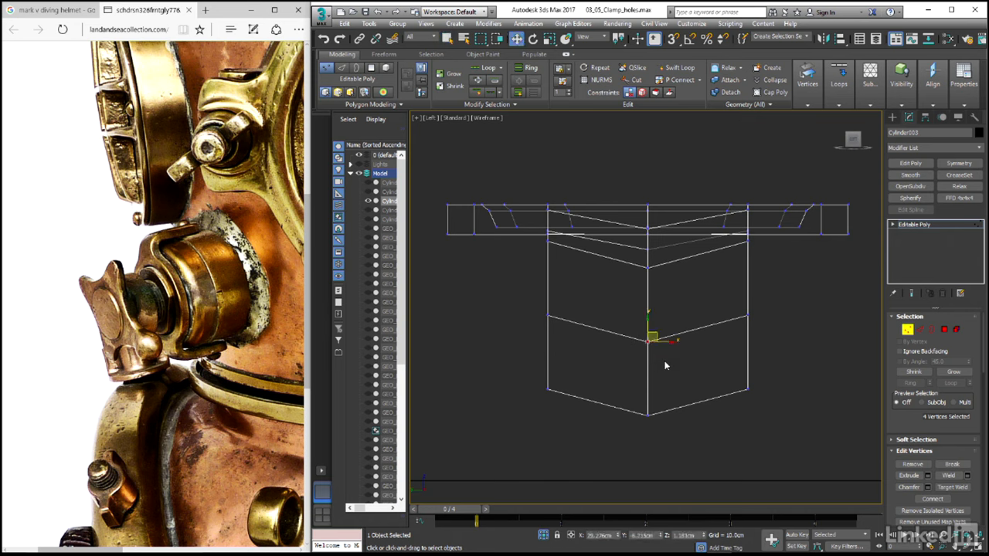
key(s)
shift+right_click(458, 288)
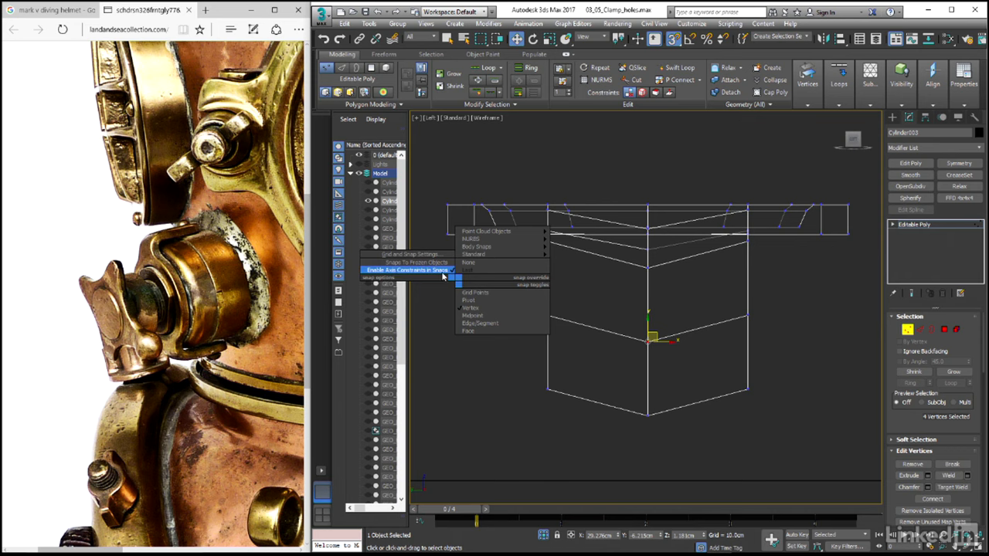
middle_click(439, 296)
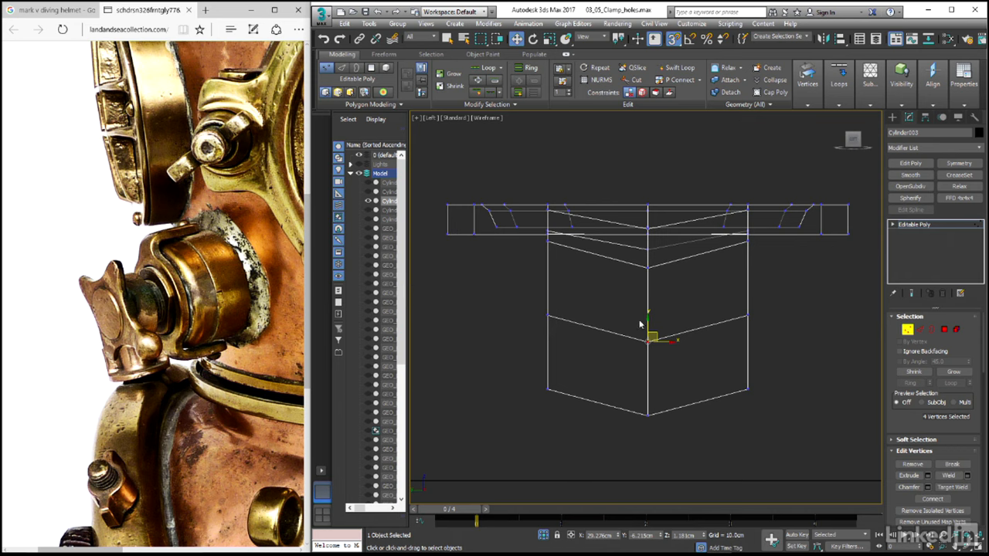
drag(647, 323, 547, 315)
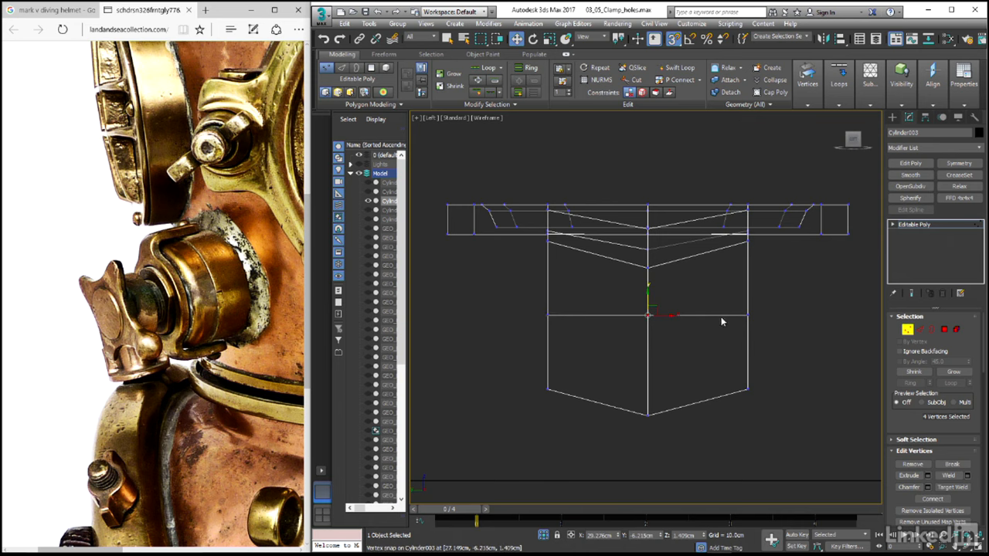
Connect the vertical edges below the levelled row with a new edge loop and move it slightly down
key(2)
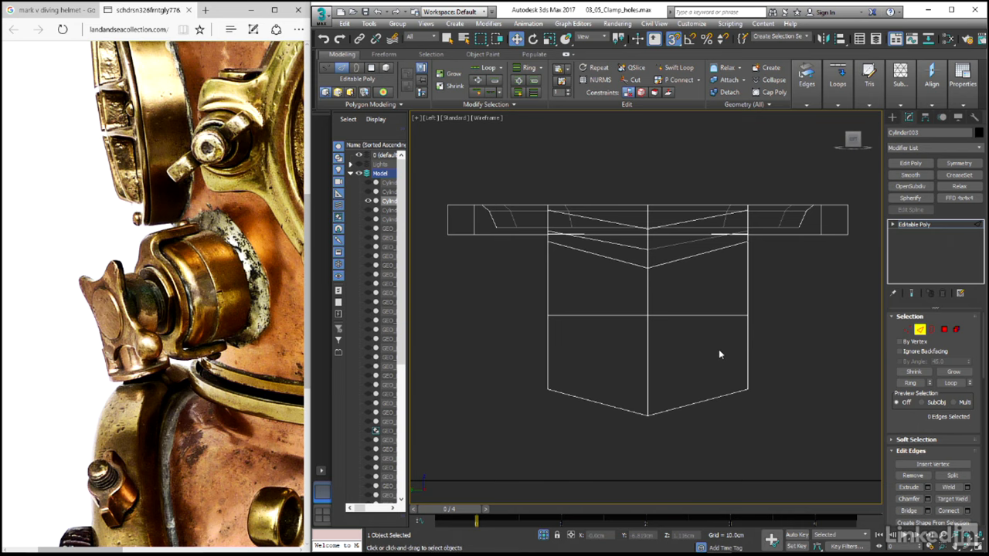
drag(521, 347, 778, 372)
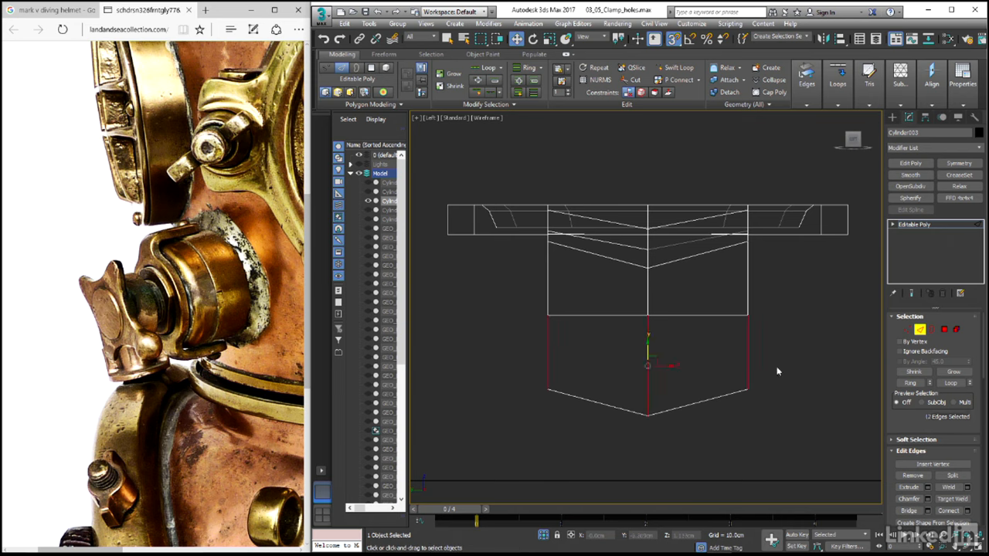
key(ctrl+shift+e)
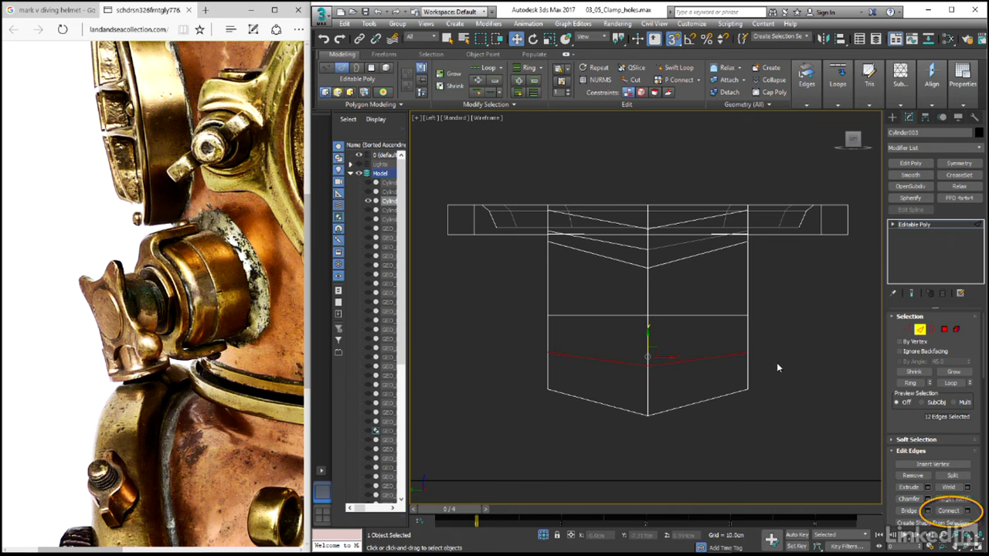
drag(644, 340, 628, 365)
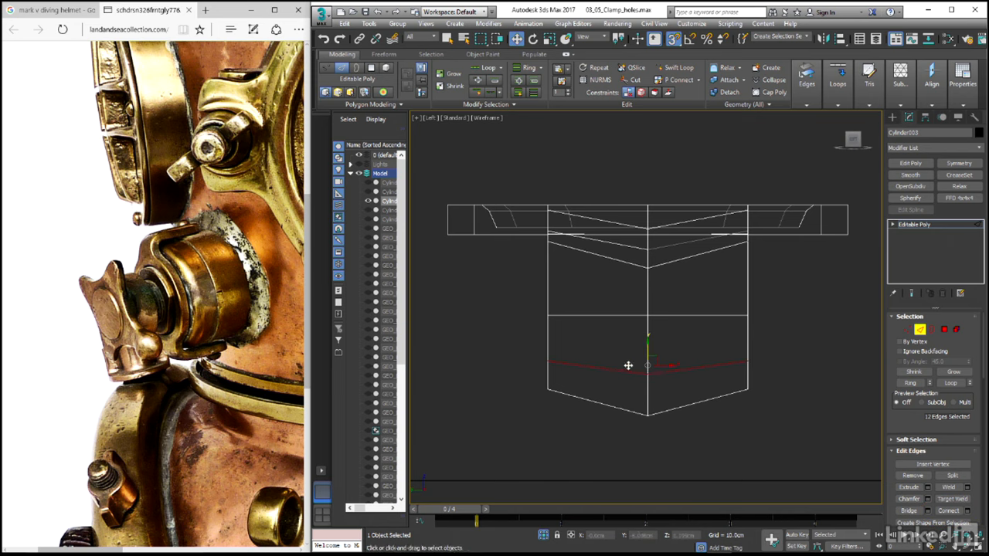
Flatten the new lower edge loop by snapping its centre vertices up to the outer vertices' height
key(1)
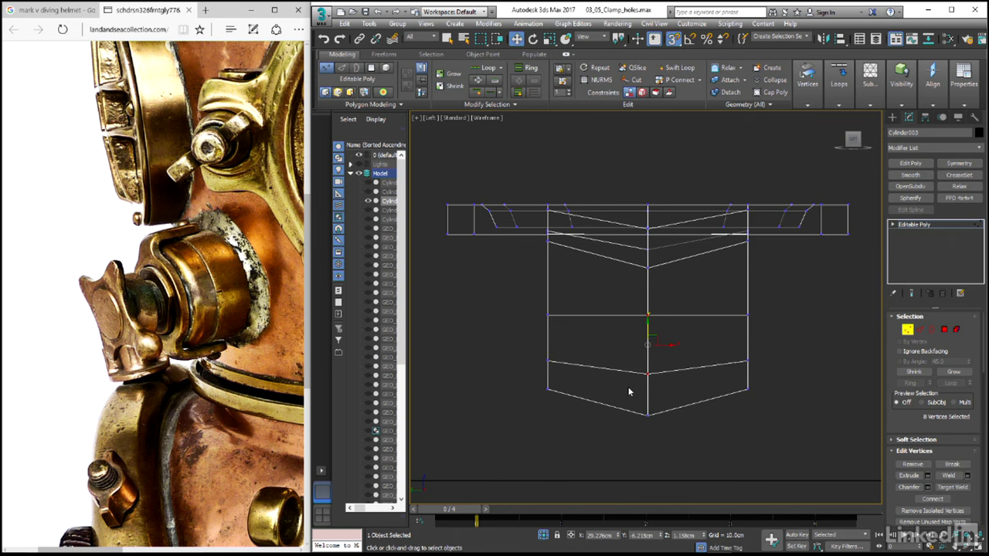
click(631, 393)
drag(644, 386, 549, 360)
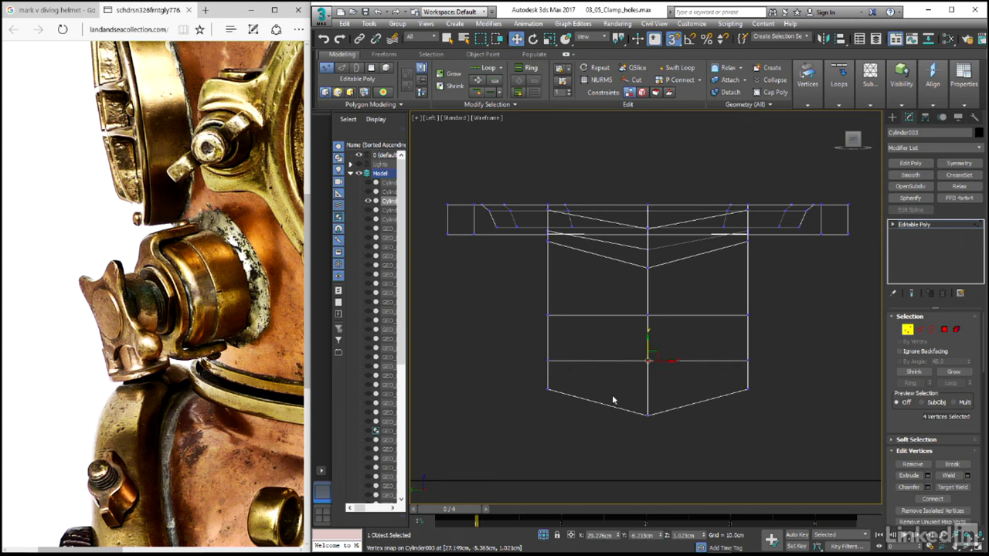
Connect the ring of vertical edges between the two flat rows with another edge loop midway
key(2)
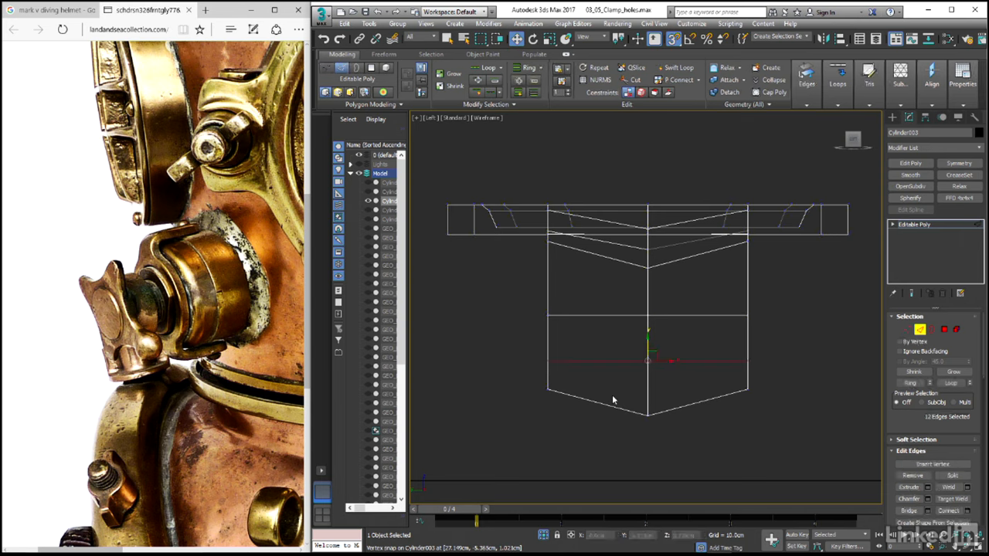
drag(648, 343, 671, 350)
key(alt+r)
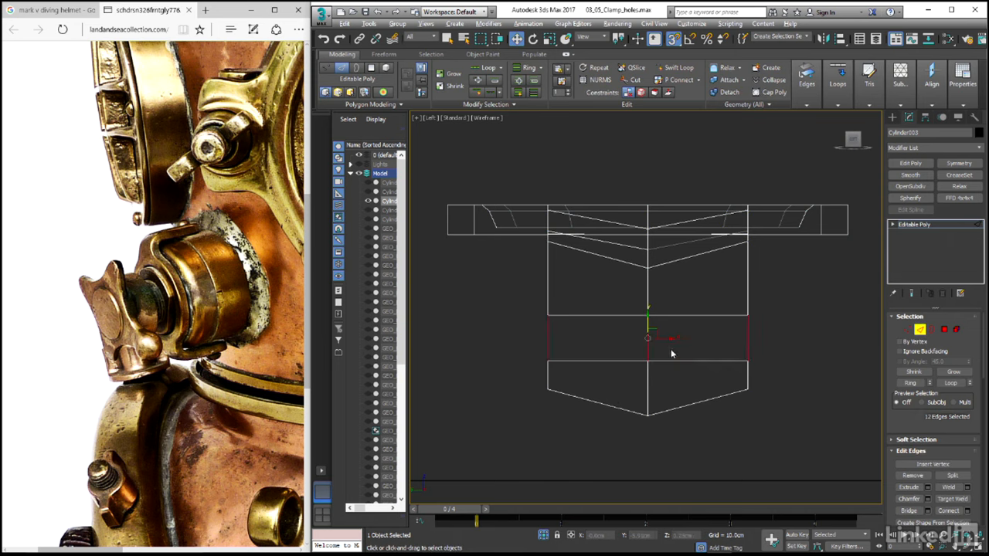
key(ctrl+shift+e)
click(672, 353)
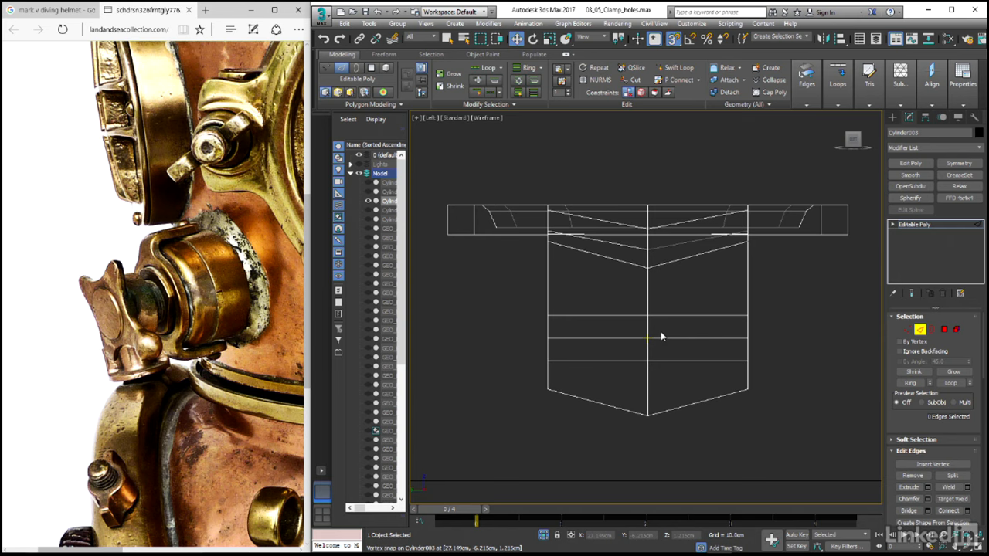
Chamfer the centre vertices of the middle loop on both clamp arms by 0.15 cm to form diamonds
key(1)
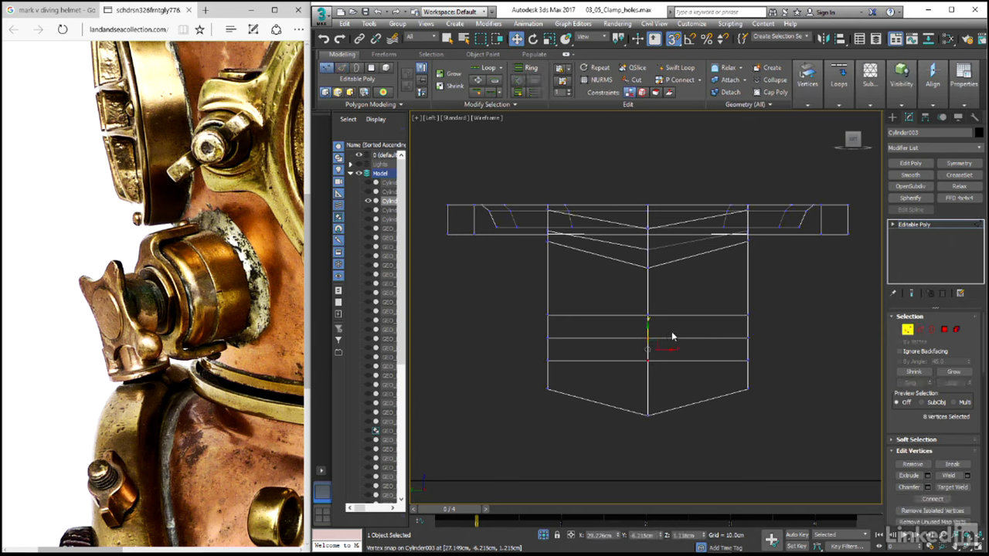
drag(672, 331, 622, 352)
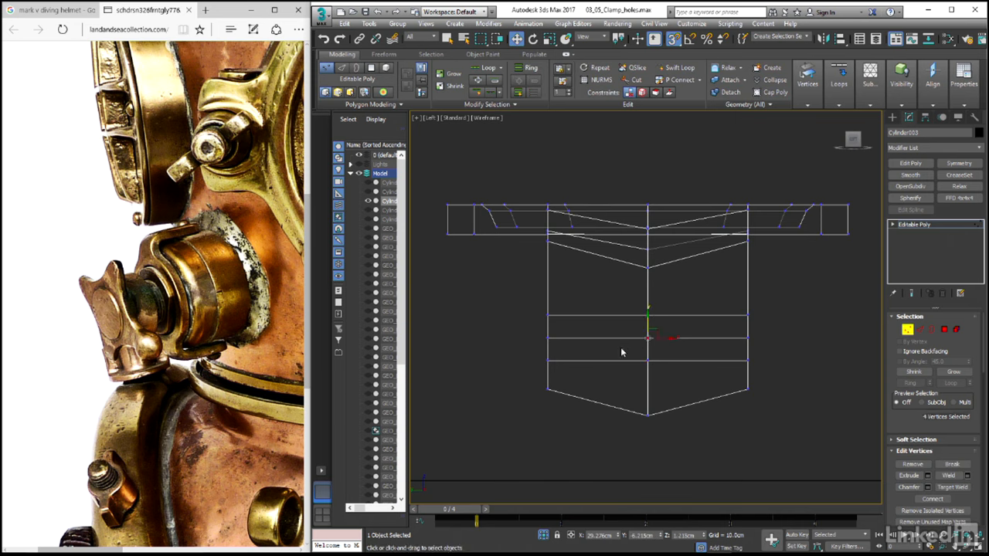
alt+middle_drag(664, 331, 663, 335)
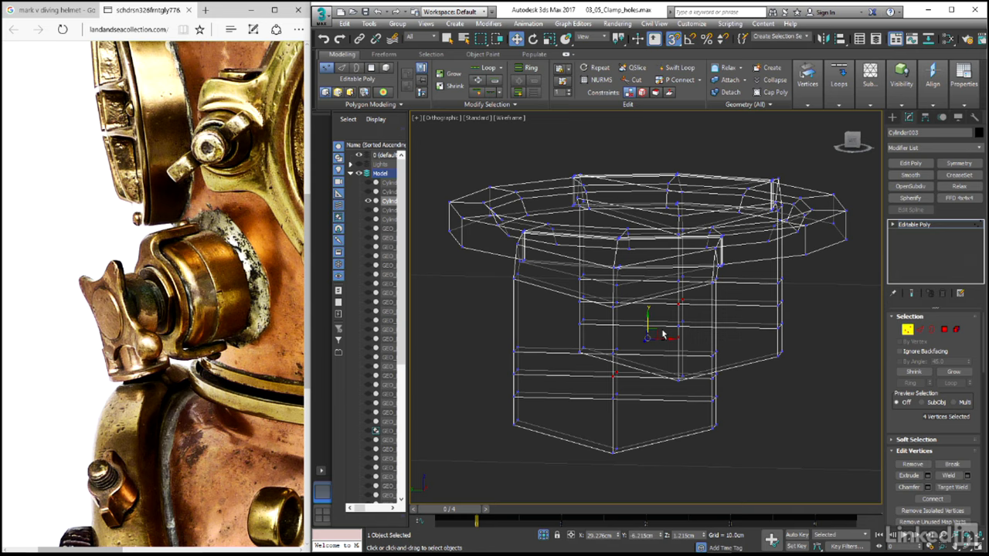
key(l)
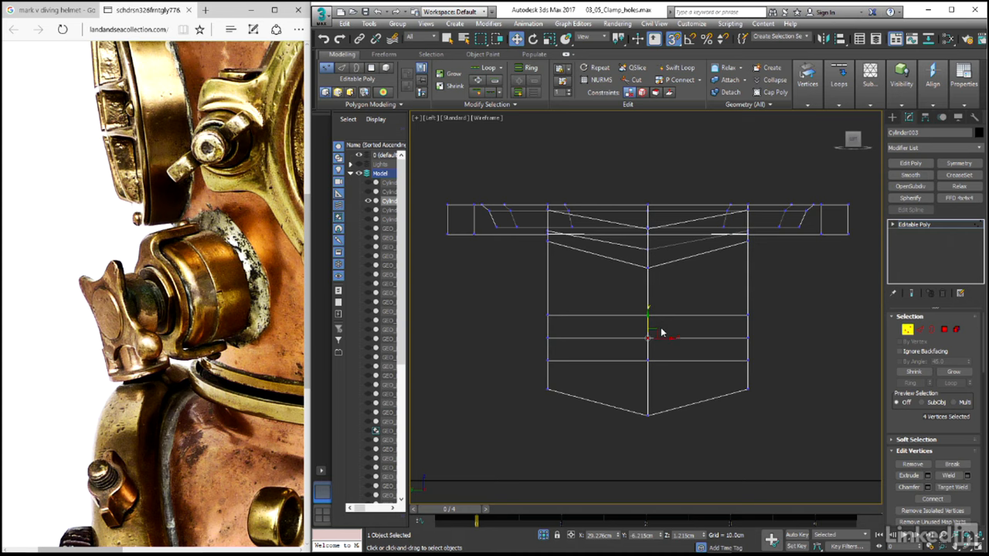
mouse_move(802, 95)
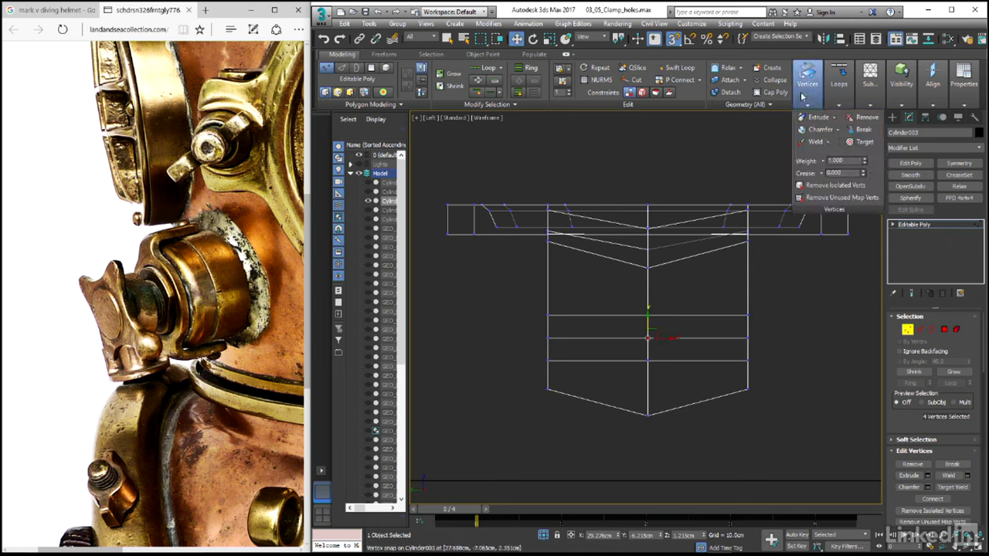
click(819, 129)
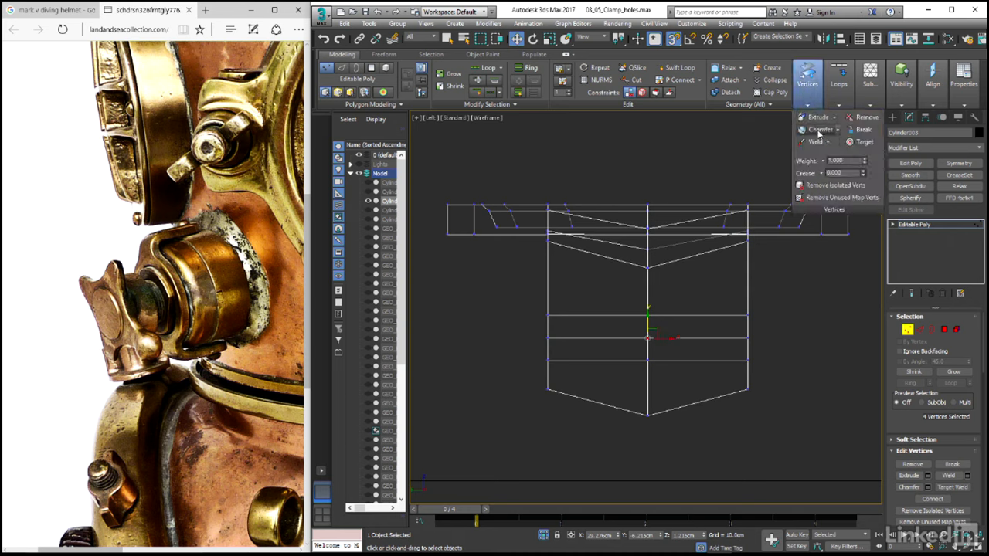
right_click(653, 316)
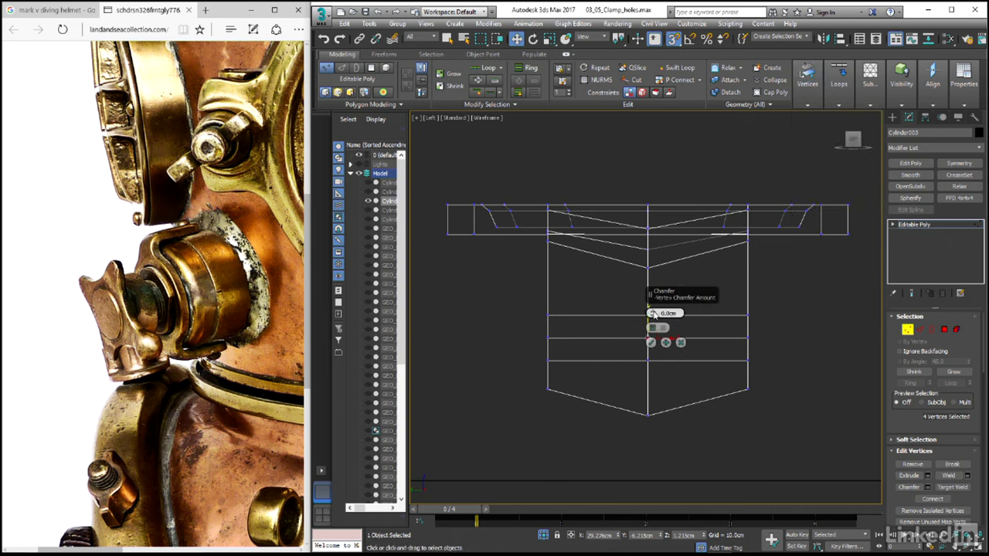
click(654, 313)
drag(653, 314, 653, 311)
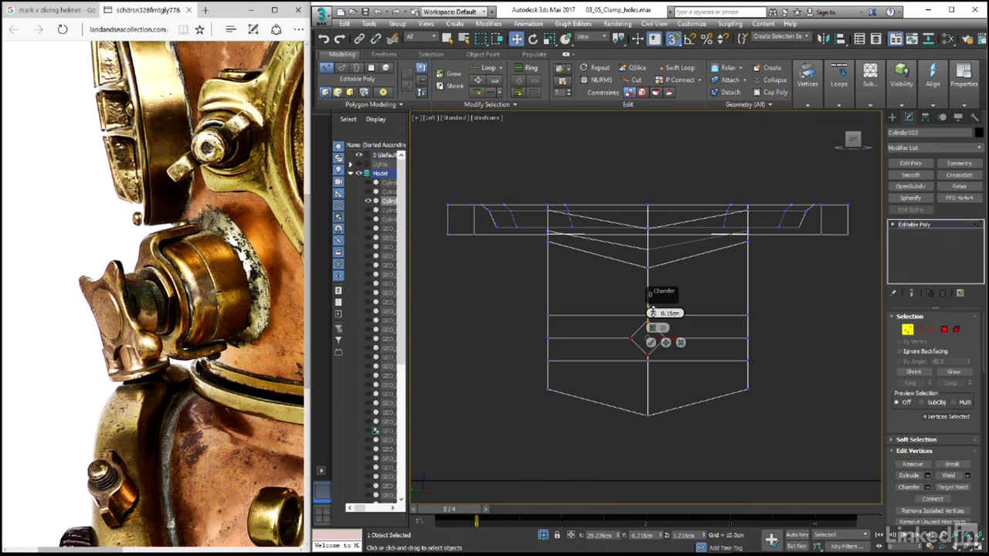
click(650, 342)
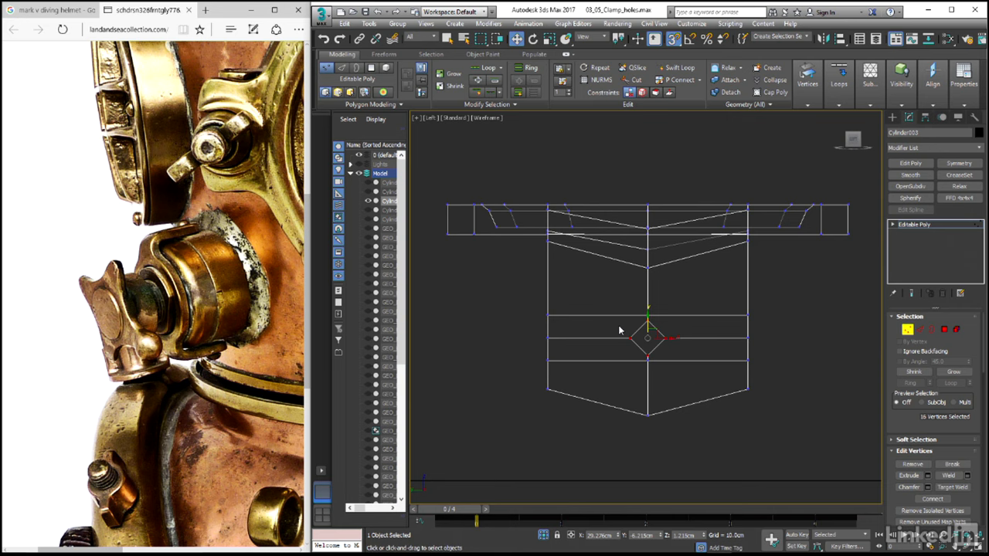
Delete the diamond-shaped polygons on the inner and outer faces of both clamp arms
key(alt+w)
middle_click(647, 341)
key(alt+w)
mouse_move(654, 341)
alt+middle_down()
mouse_move(641, 336)
mouse_move(652, 326)
alt+middle_up()
scroll(629, 323, up, 3)
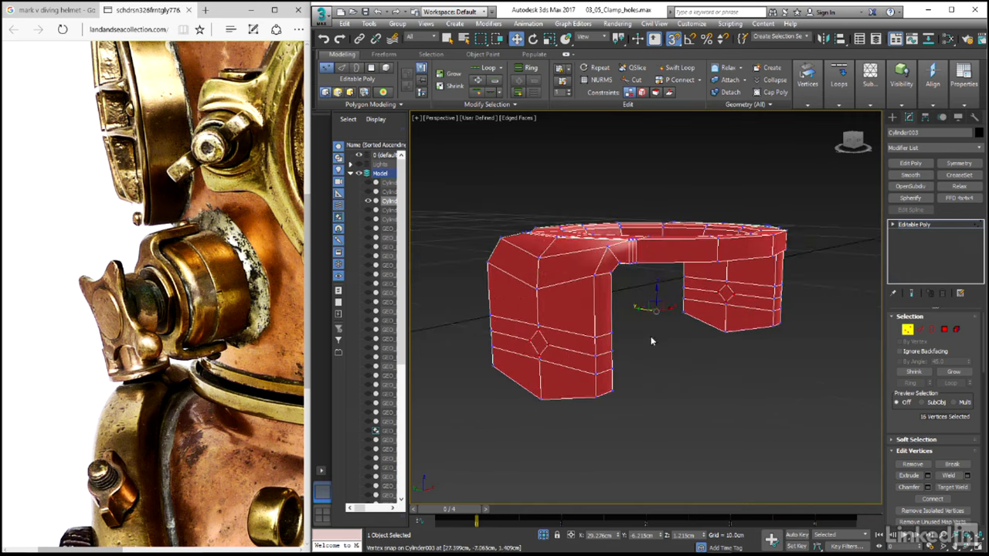
key(ctrl+d)
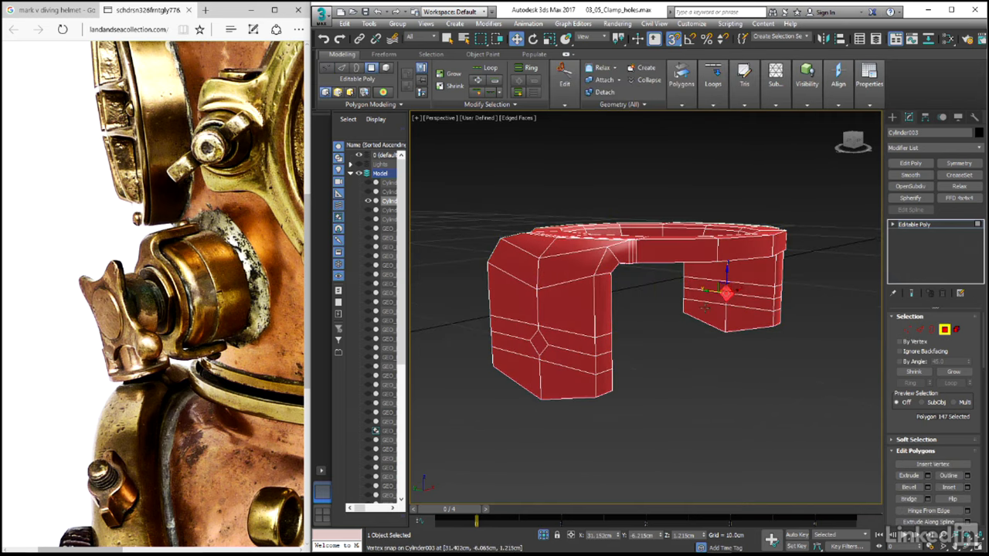
alt+middle_drag(639, 339, 569, 323)
click(560, 295)
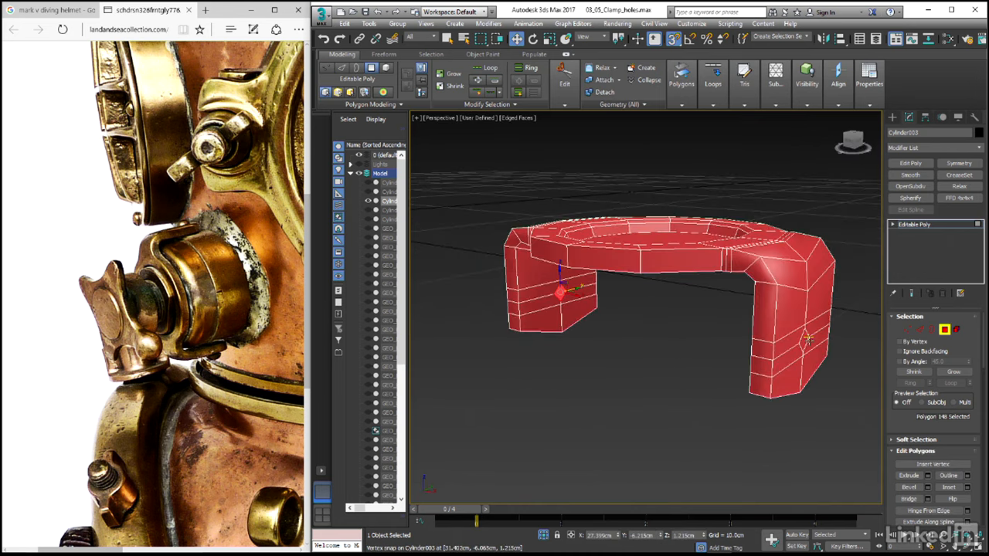
click(677, 380)
mouse_move(656, 382)
alt+middle_down()
mouse_move(579, 376)
mouse_move(652, 378)
alt+middle_up()
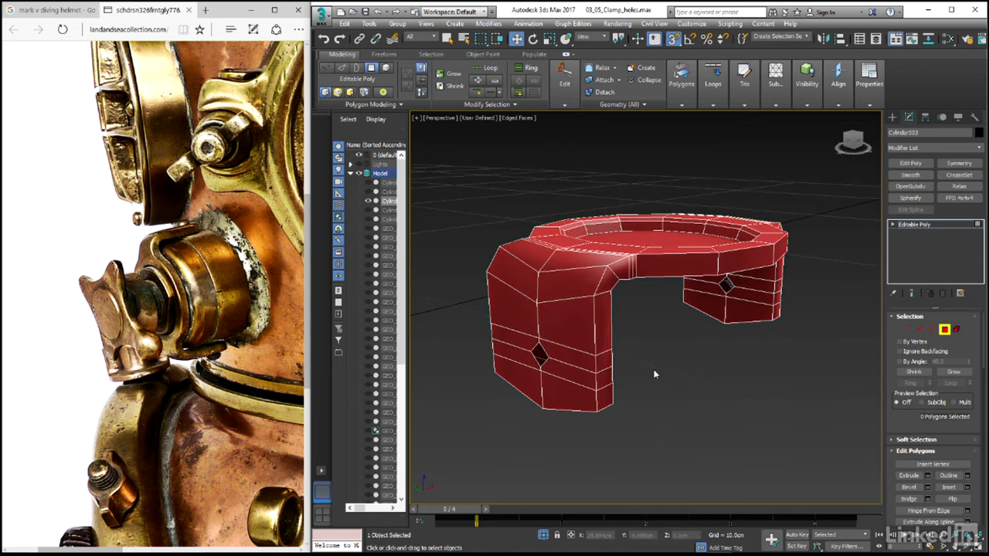
Draw a circle spline of about 0.19 cm radius centred on the diamond hole in the Left view
key(alt+w)
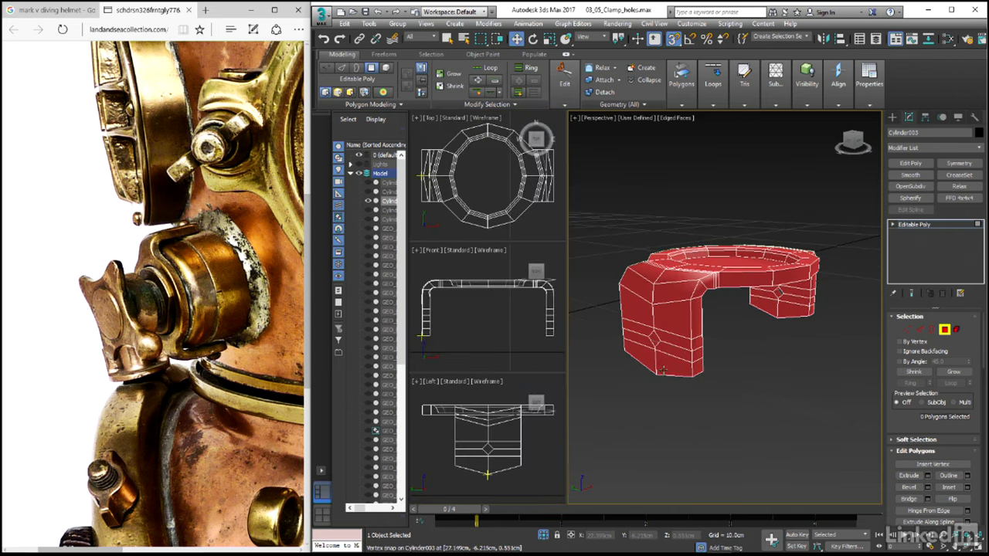
right_click(535, 447)
key(alt+w)
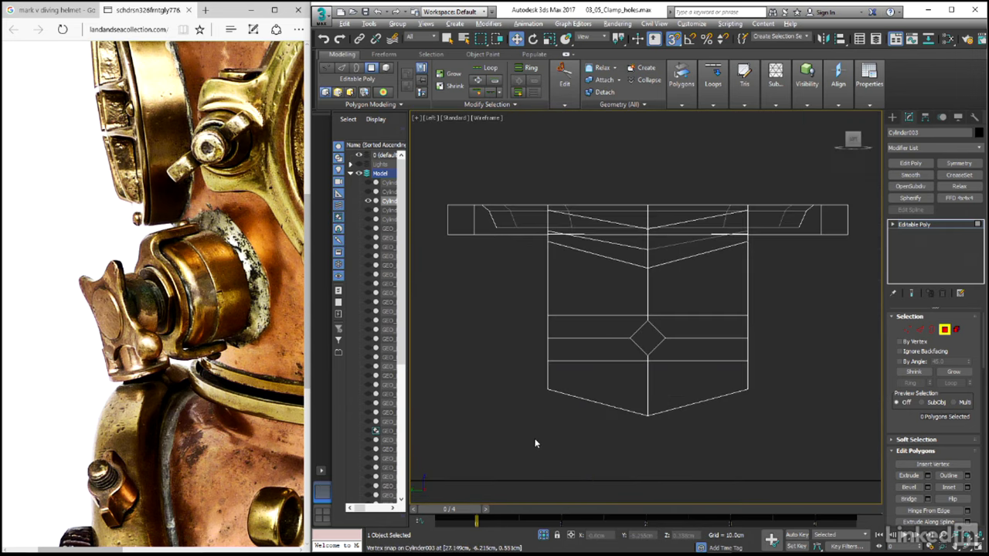
click(893, 117)
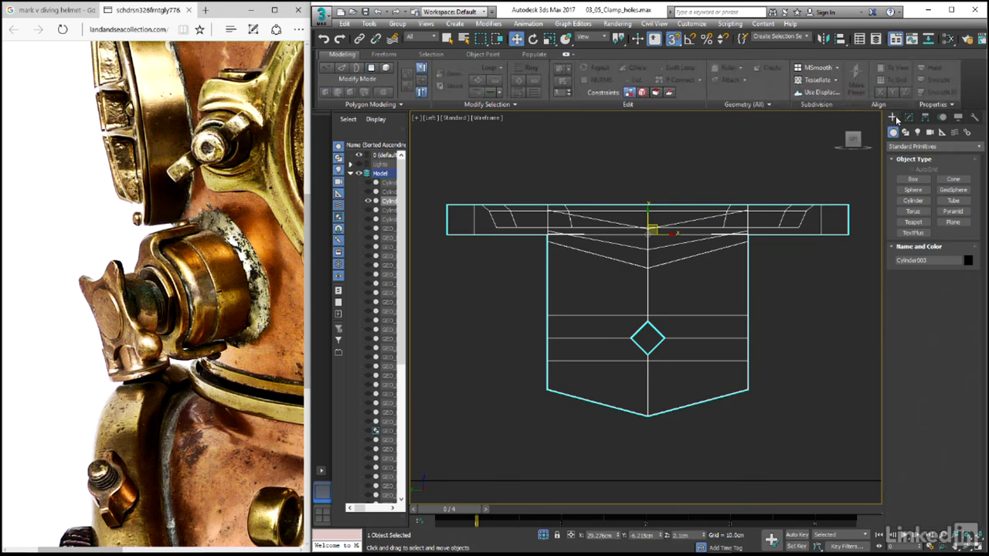
click(905, 132)
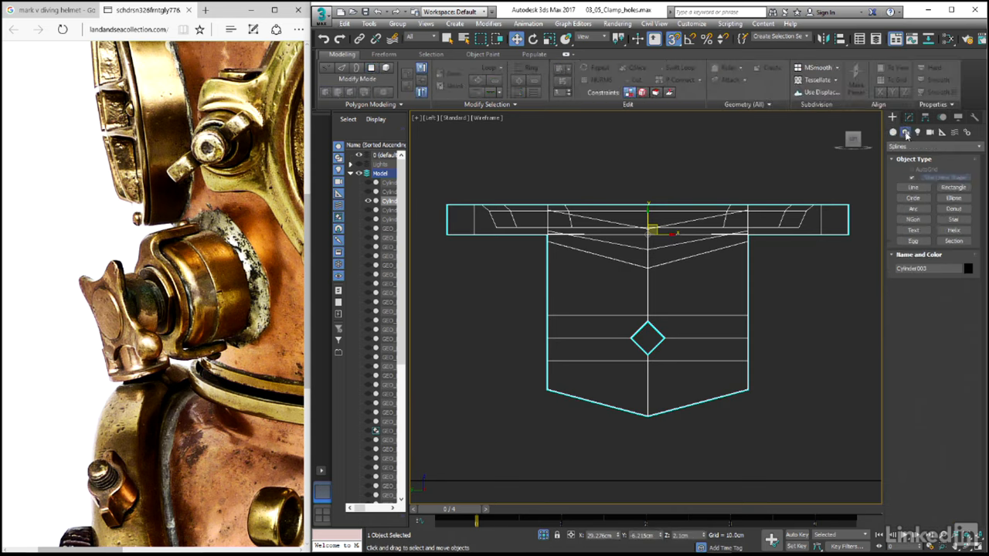
click(913, 198)
scroll(650, 337, up, 2)
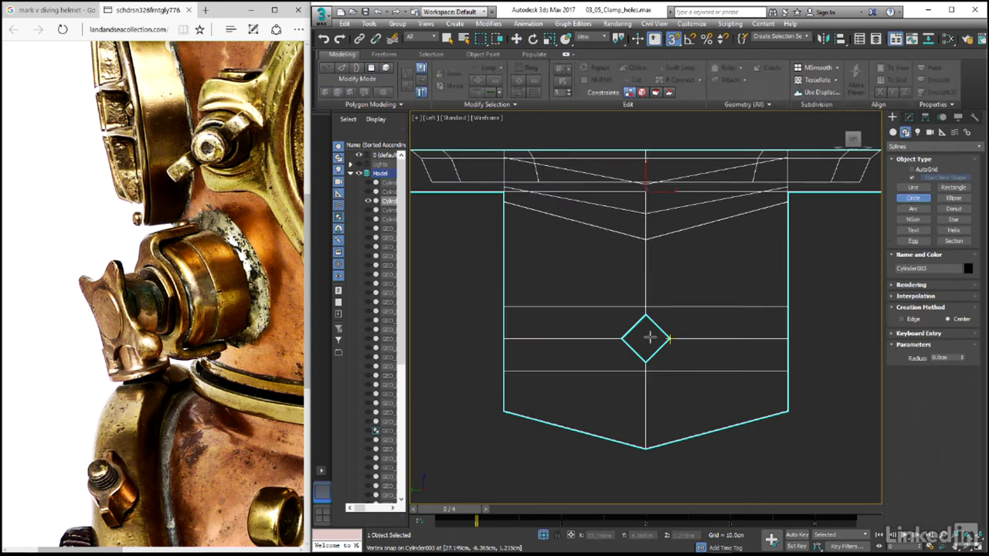
drag(647, 338, 674, 323)
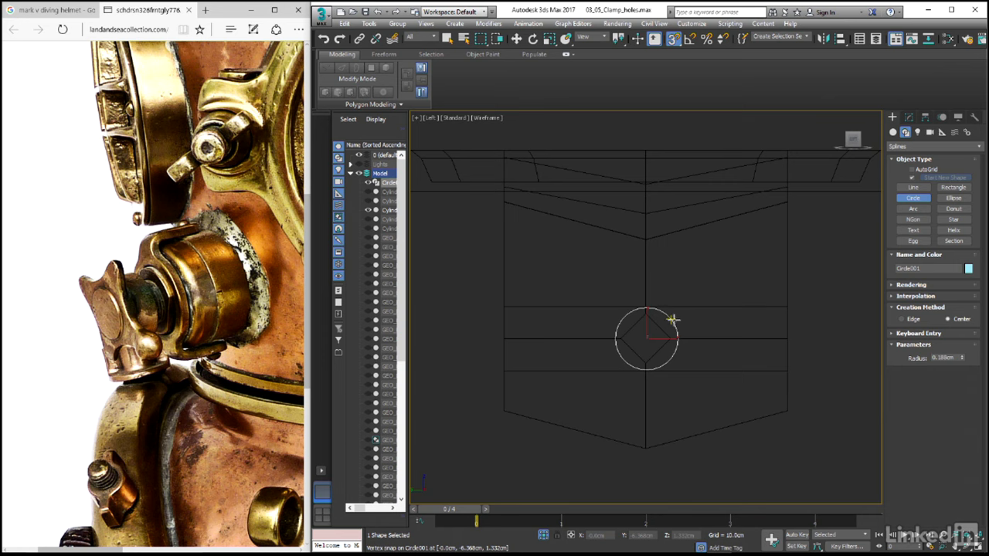
Set the circle's interpolation steps to 1 to make it an eight-sided guide
click(894, 298)
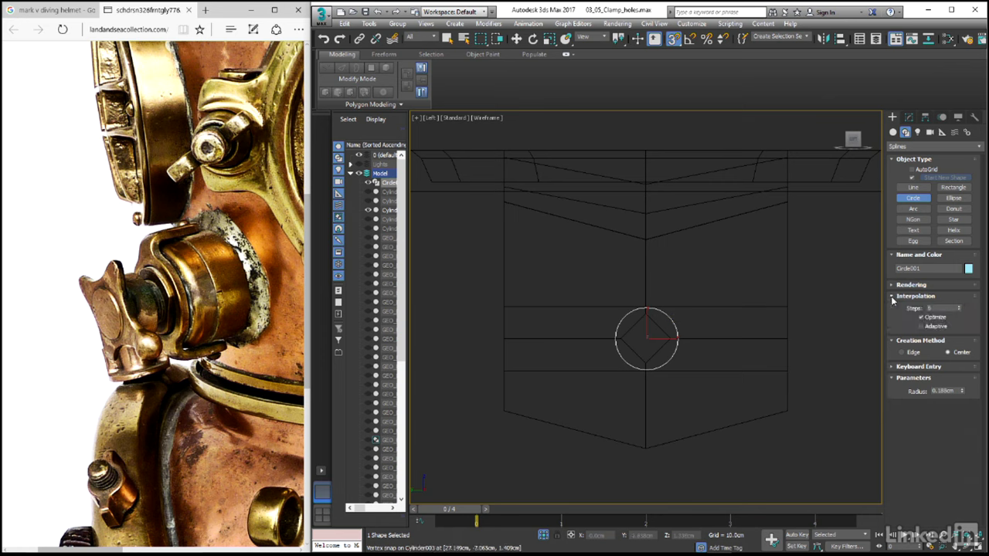
click(960, 310)
click(960, 311)
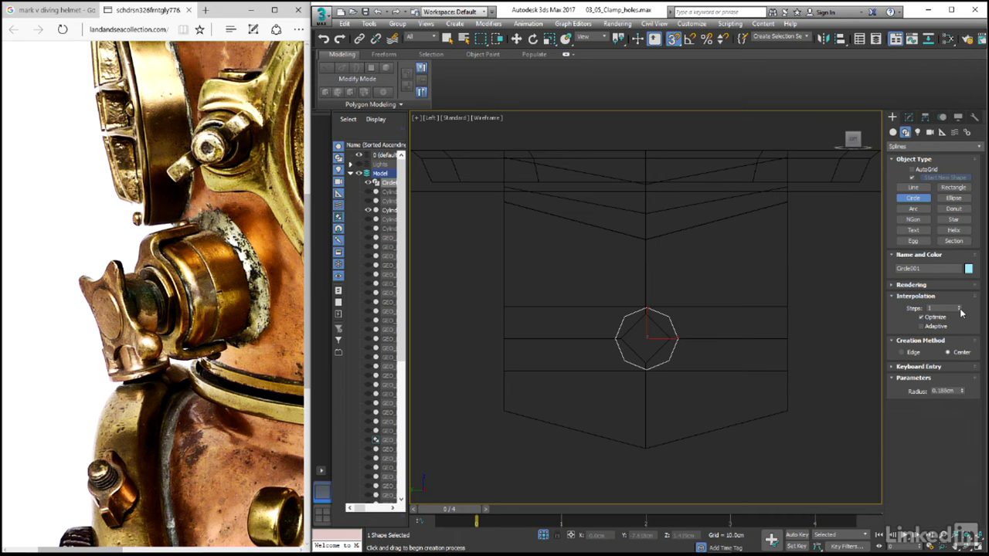
Move the circle guide sideways in the Left view to centre it exactly on the diamond hole
key(w)
scroll(658, 337, up, 3)
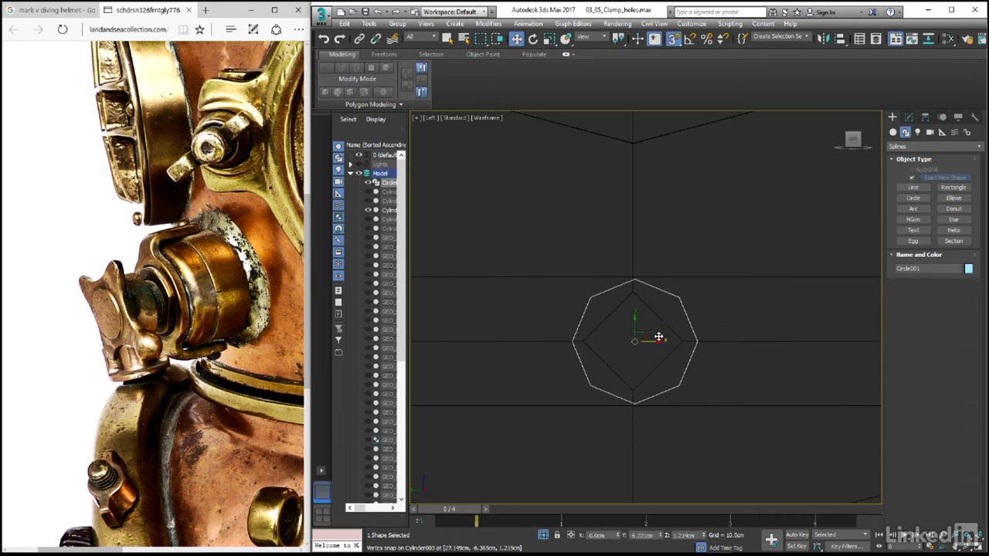
drag(658, 337, 681, 338)
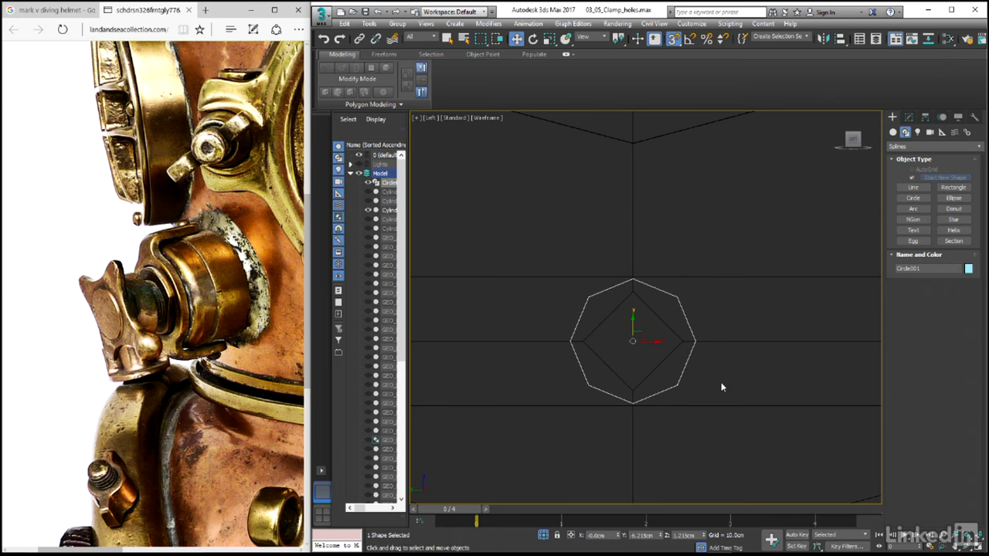
Reduce the circle guide's radius to 0.15 cm to match the corners of the diamond hole
click(910, 118)
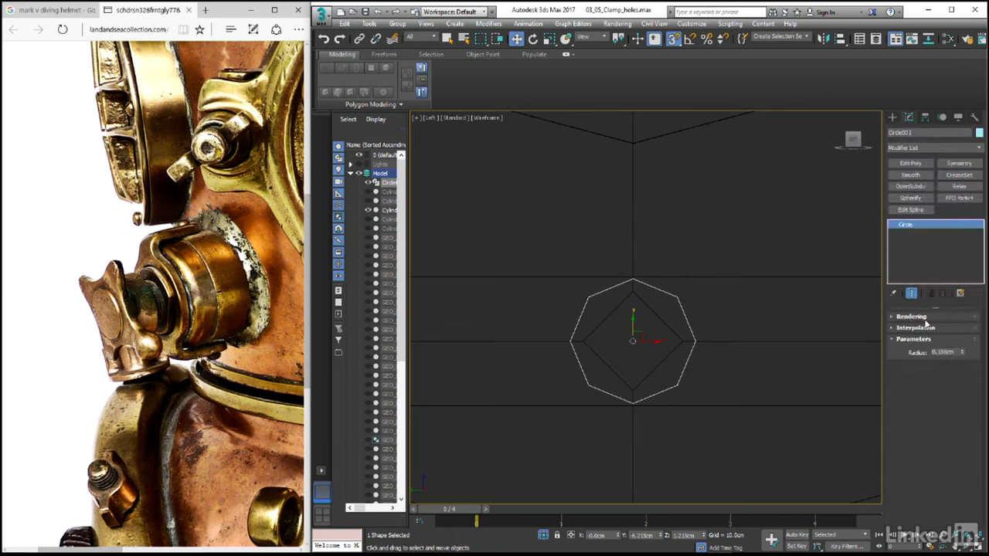
drag(962, 354, 963, 358)
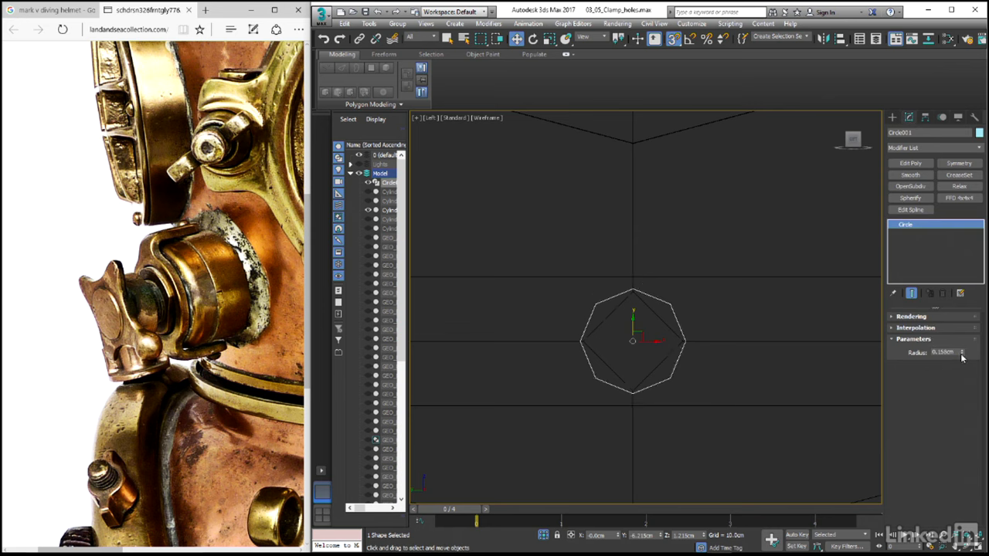
double_click(948, 353)
drag(962, 353, 962, 355)
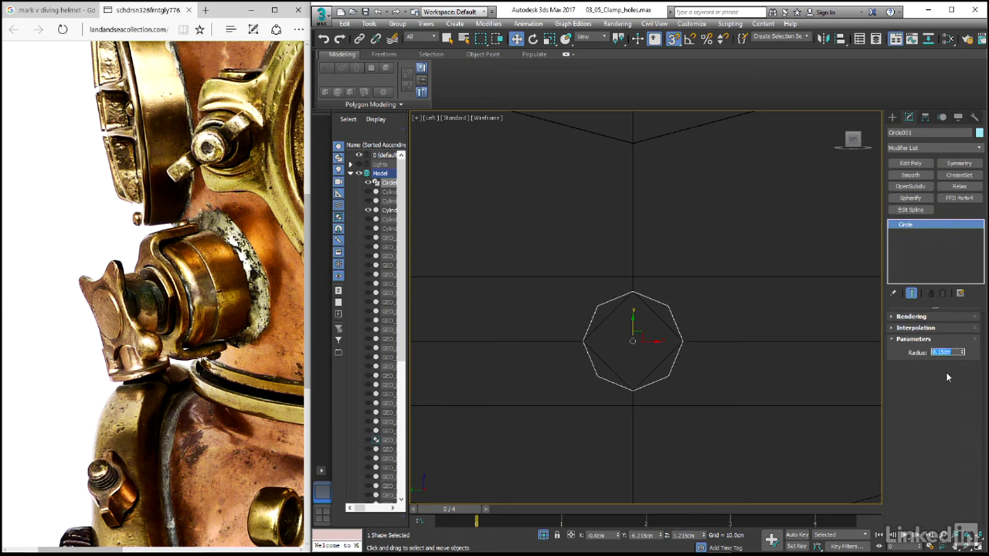
Select the clamp for edge editing in the Perspective view and toggle the Midpoint snap option
key(alt+w)
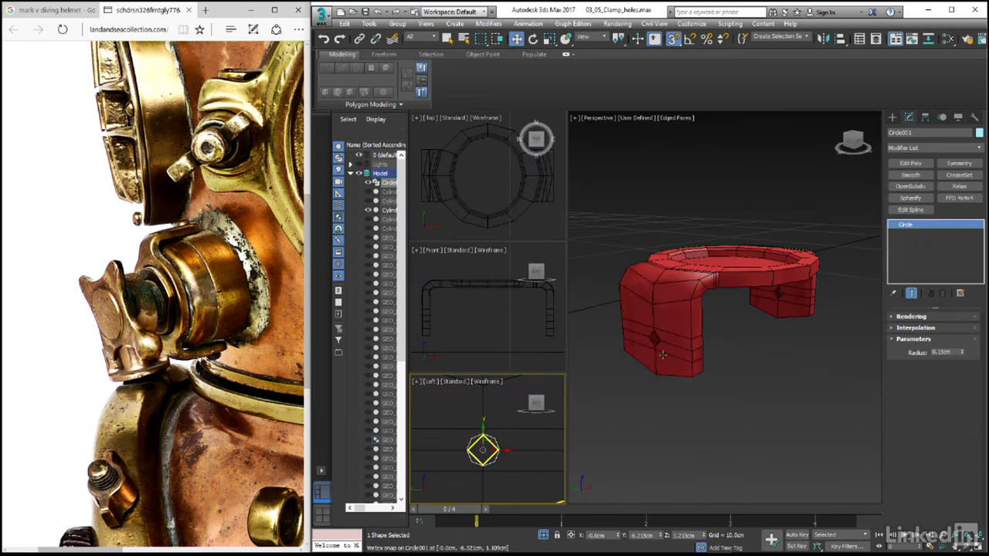
click(664, 346)
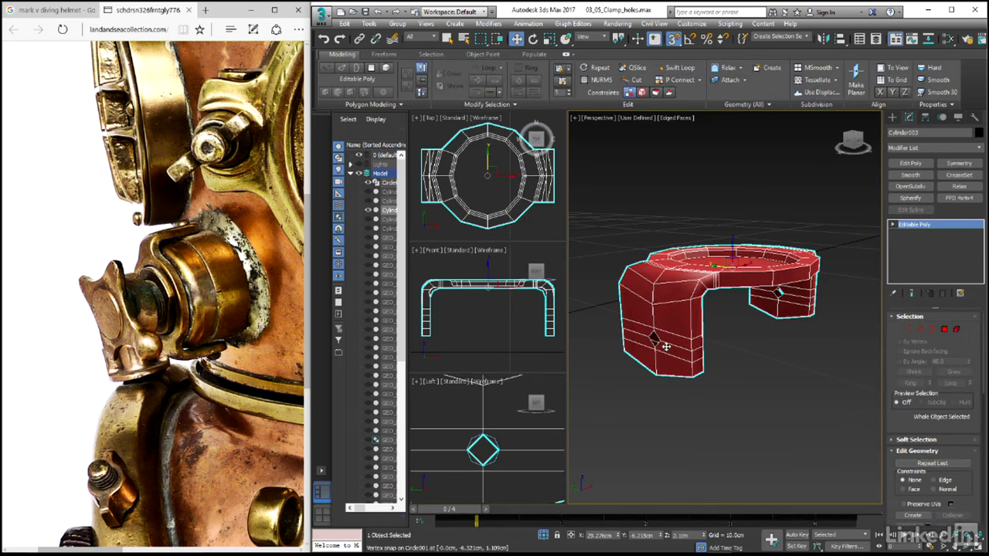
click(920, 329)
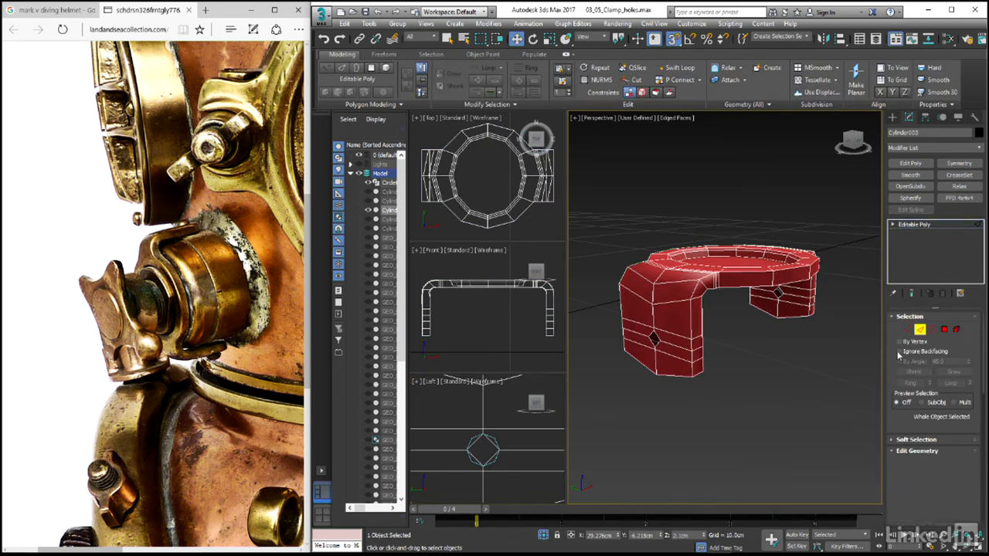
shift+right_click(736, 344)
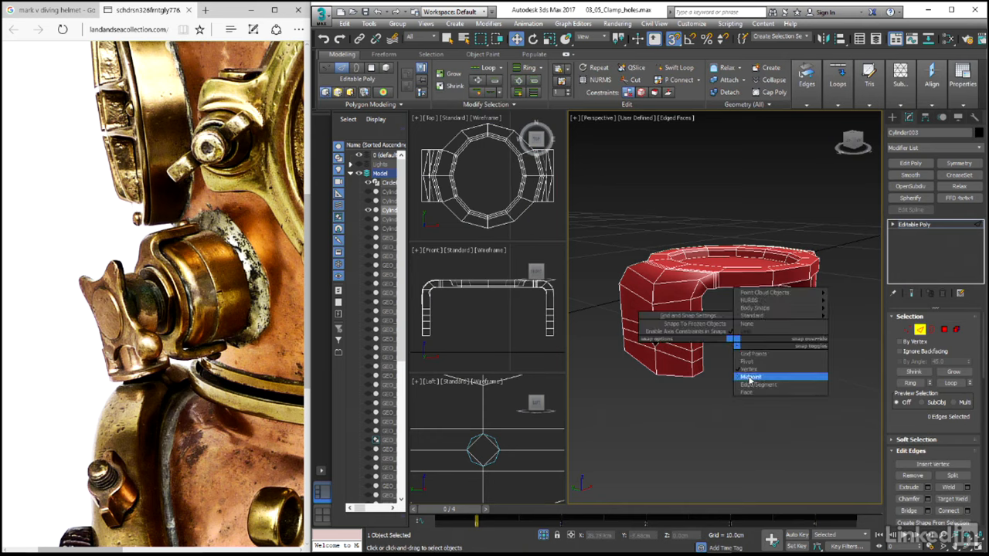
click(743, 378)
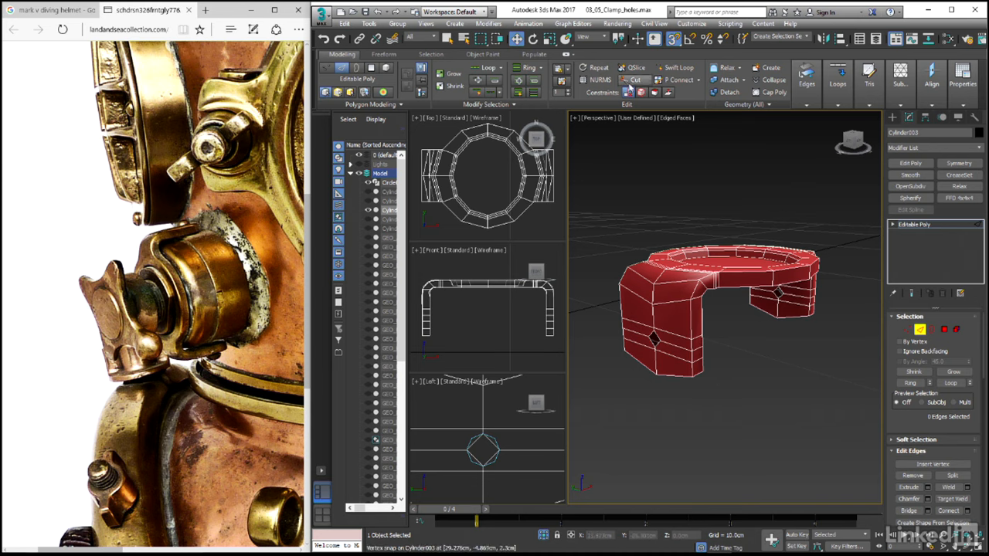
Select the diamond hole edges on both clamp arms in the Left view and insert one vertex in the middle of each
scroll(649, 336, up, 2)
scroll(650, 336, up, 1)
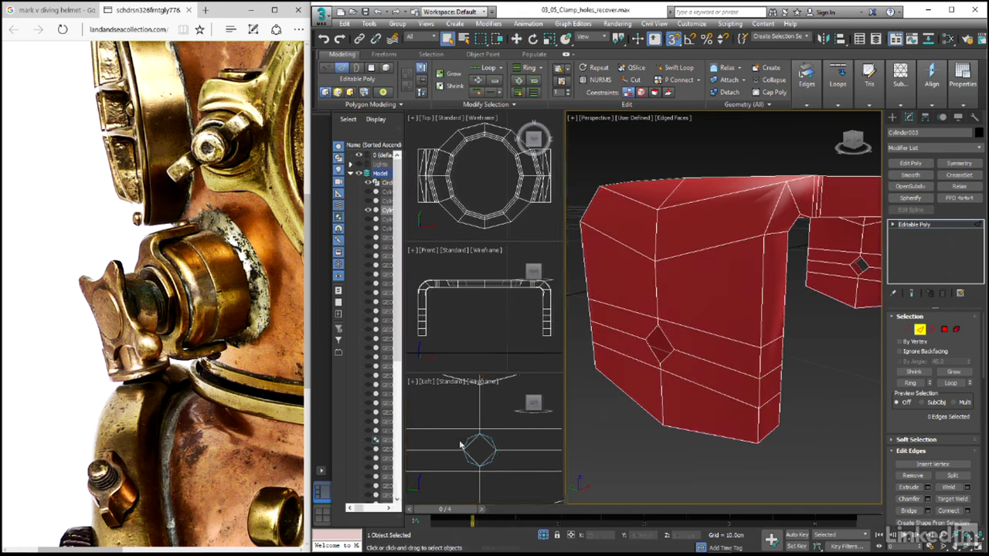
drag(459, 441, 497, 464)
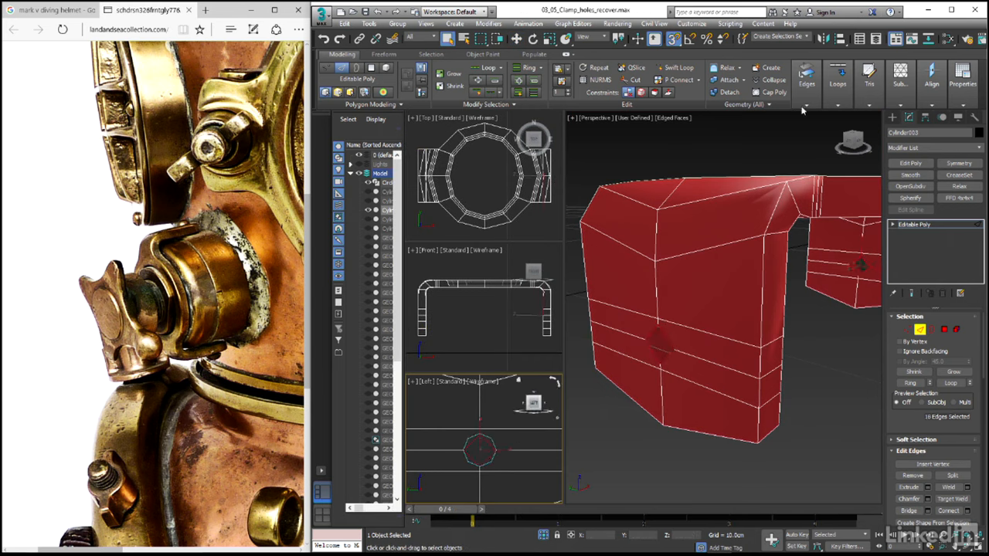
mouse_move(804, 99)
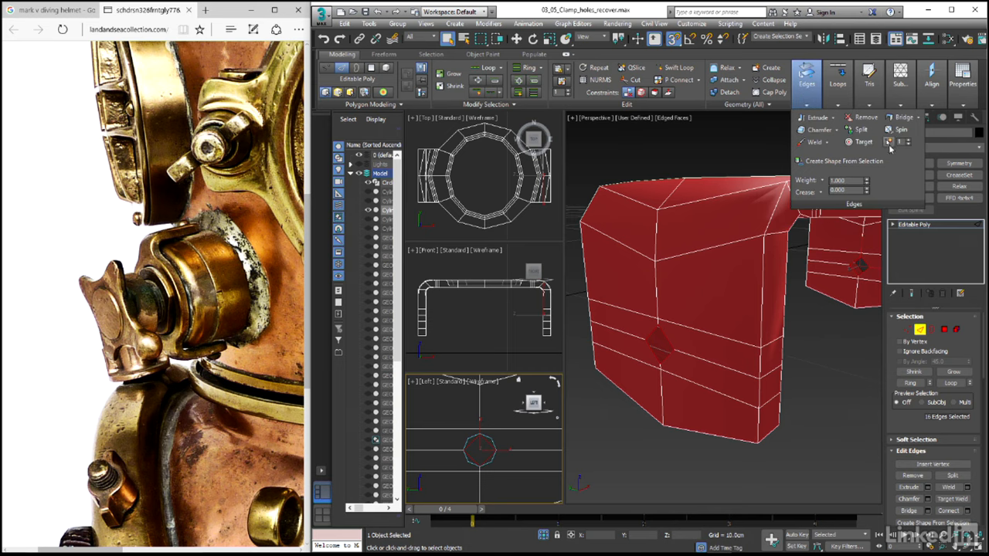
key(1)
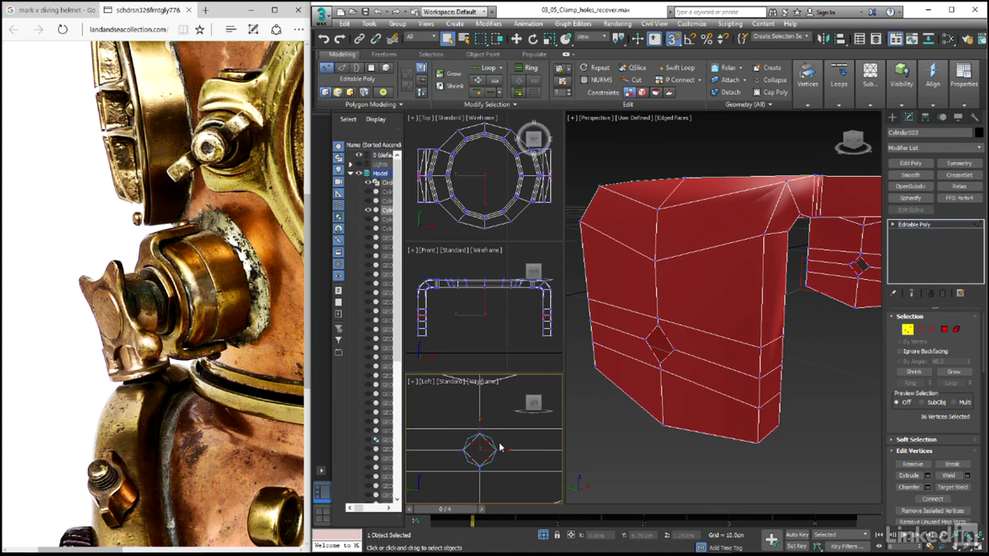
Add the arms' outer-edge vertices just above and below the holes to the selection and connect them to the new hole vertices
scroll(500, 447, down, 2)
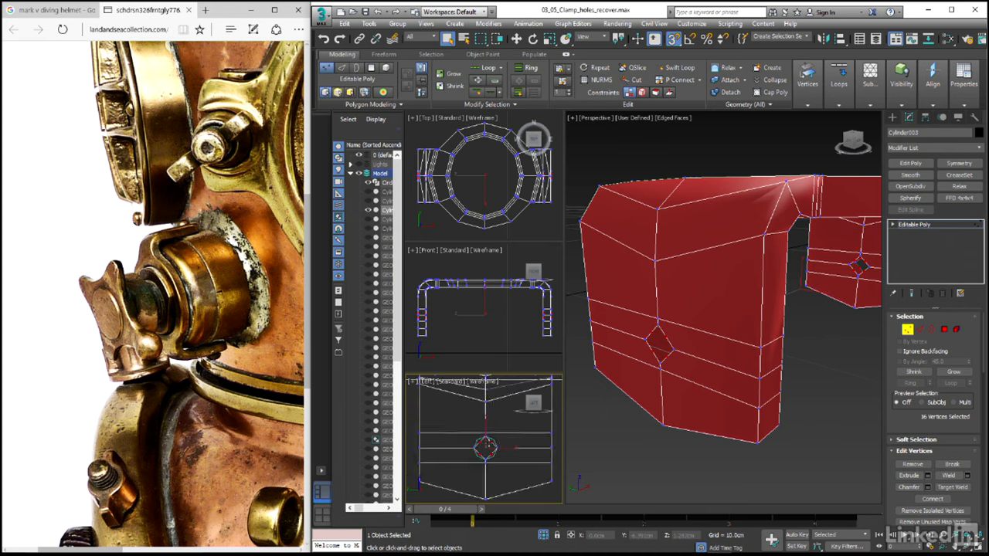
ctrl+click(418, 439)
ctrl+drag(426, 468, 427, 469)
ctrl+drag(542, 458, 556, 468)
ctrl+drag(544, 427, 555, 442)
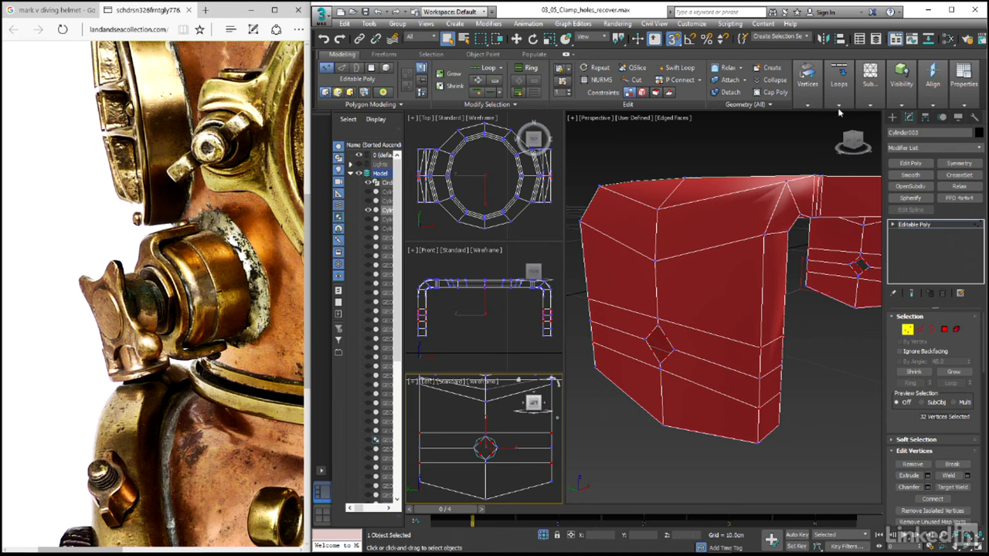
mouse_move(839, 101)
click(845, 117)
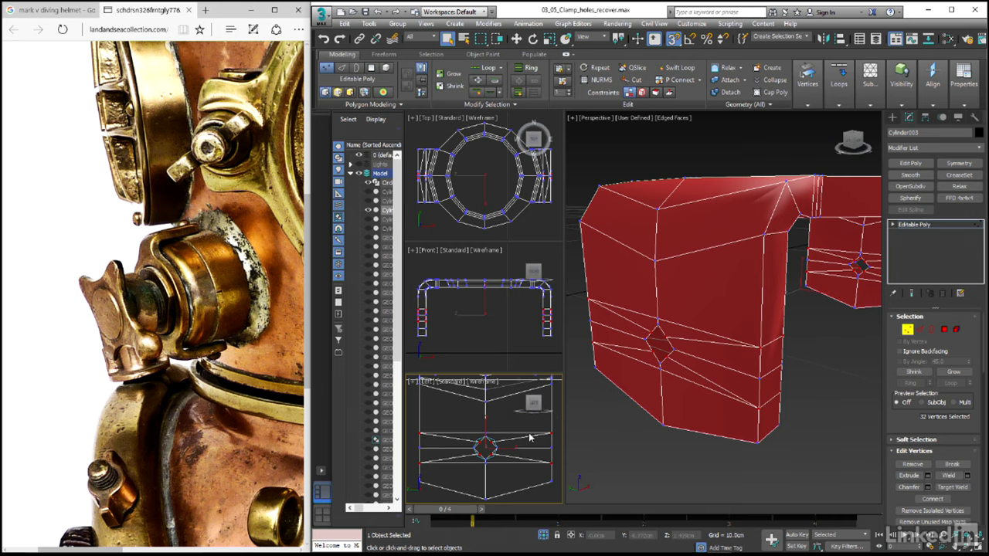
Snap the hole vertices in the Left view onto the circle guide's points, turning the diamond holes into octagons
key(alt+w)
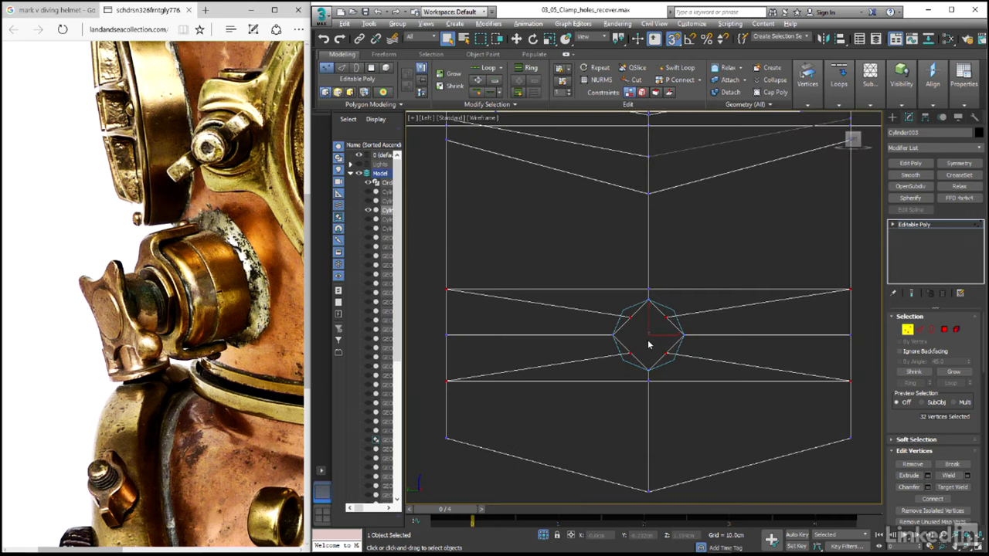
shift+right_click(546, 263)
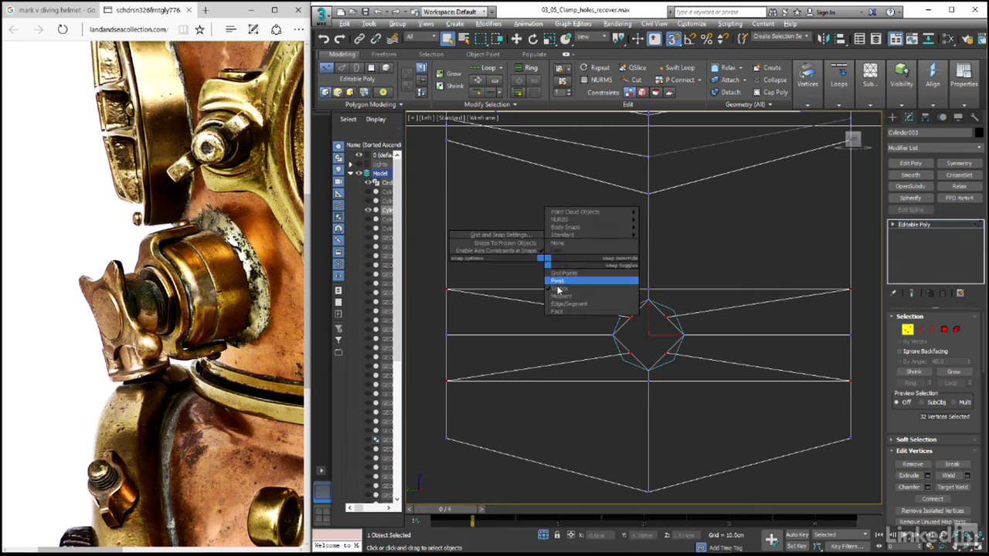
click(590, 350)
mouse_move(624, 364)
mouse_down()
mouse_move(636, 352)
mouse_move(618, 363)
mouse_up()
scroll(636, 353, up, 2)
key(w)
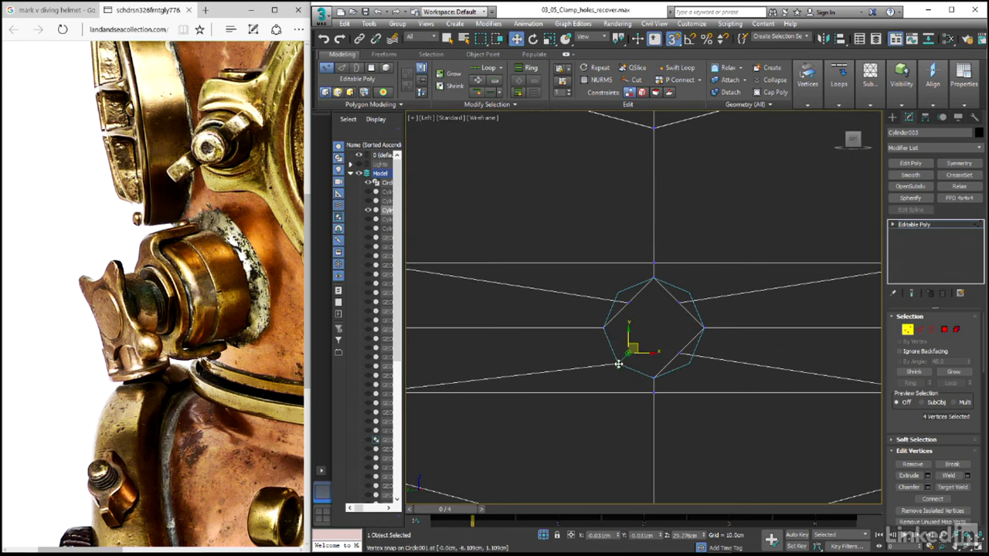
drag(638, 326, 619, 292)
drag(675, 314, 604, 324)
drag(647, 372, 709, 325)
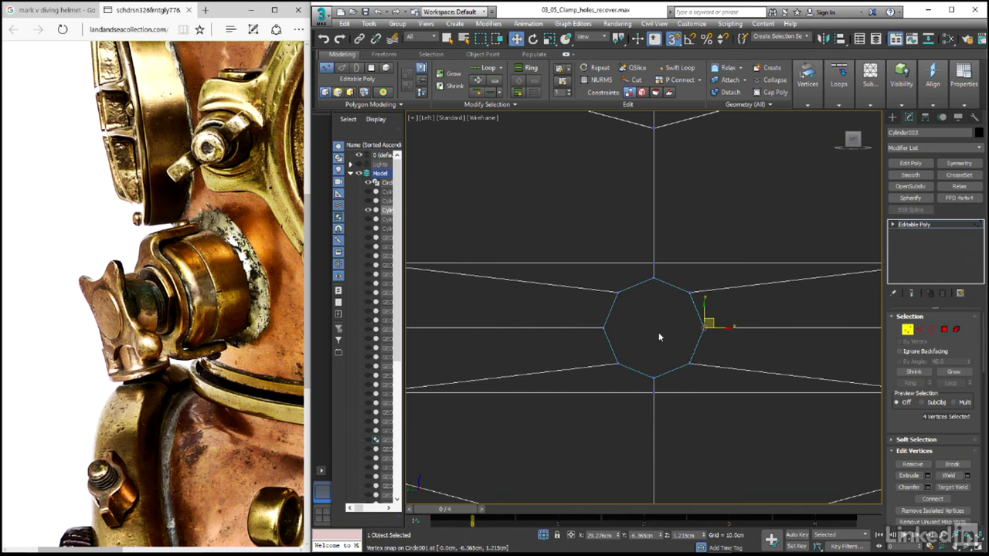
Select the open hole borders on each clamp arm and bridge them to form the inner walls of both holes
key(alt+w)
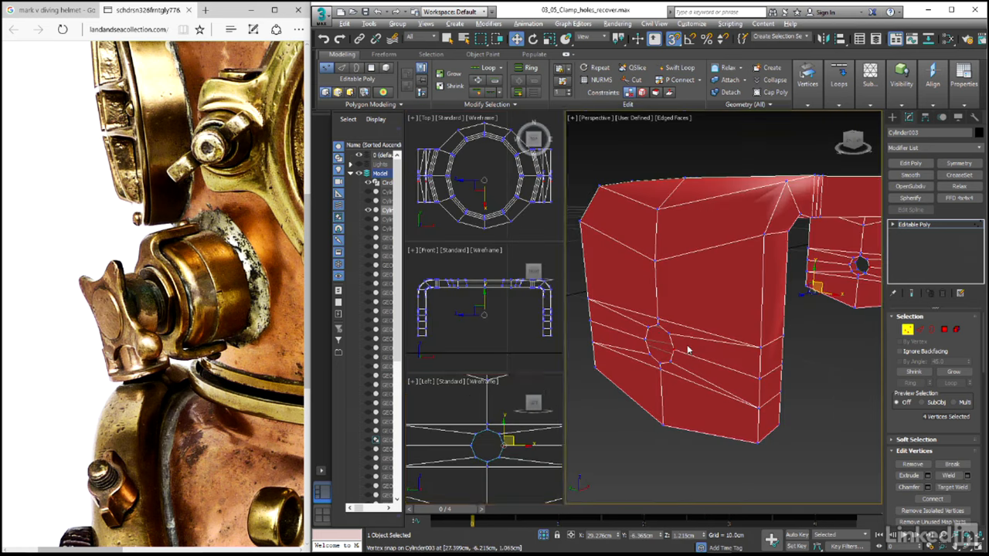
key(alt+w)
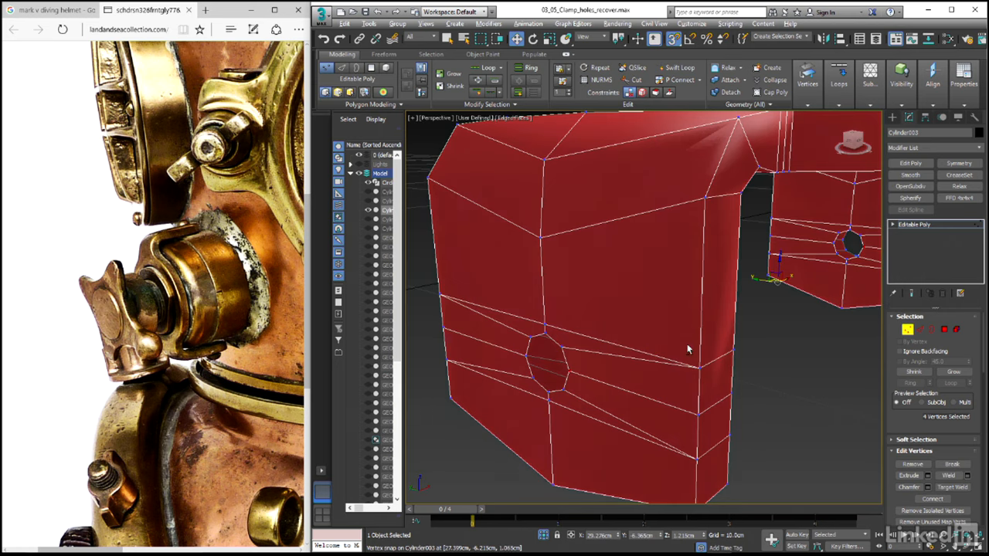
click(932, 329)
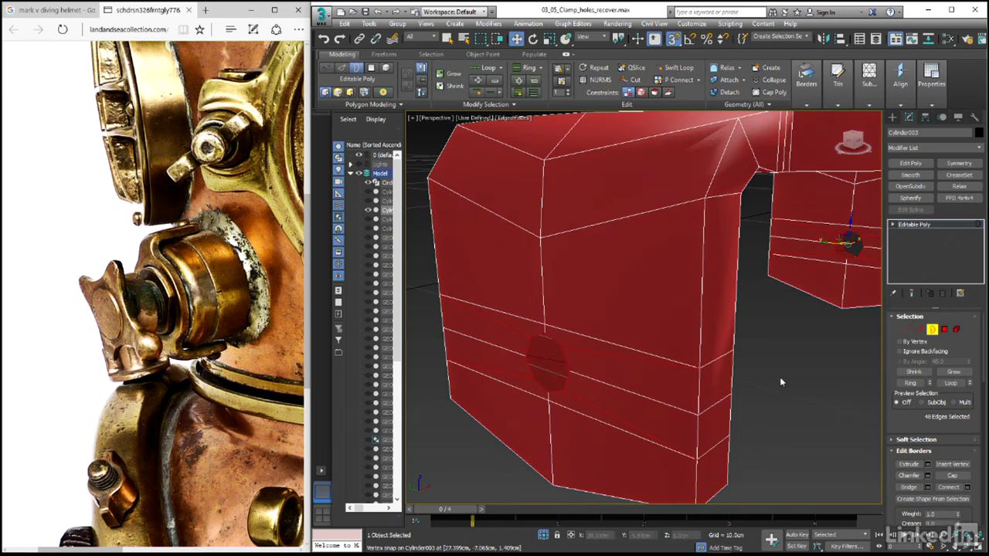
click(695, 452)
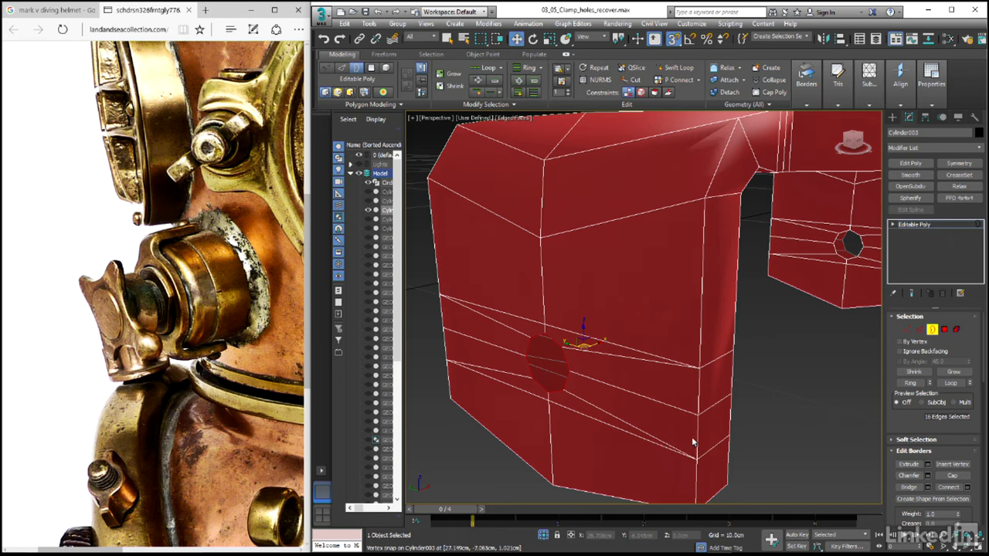
mouse_move(810, 80)
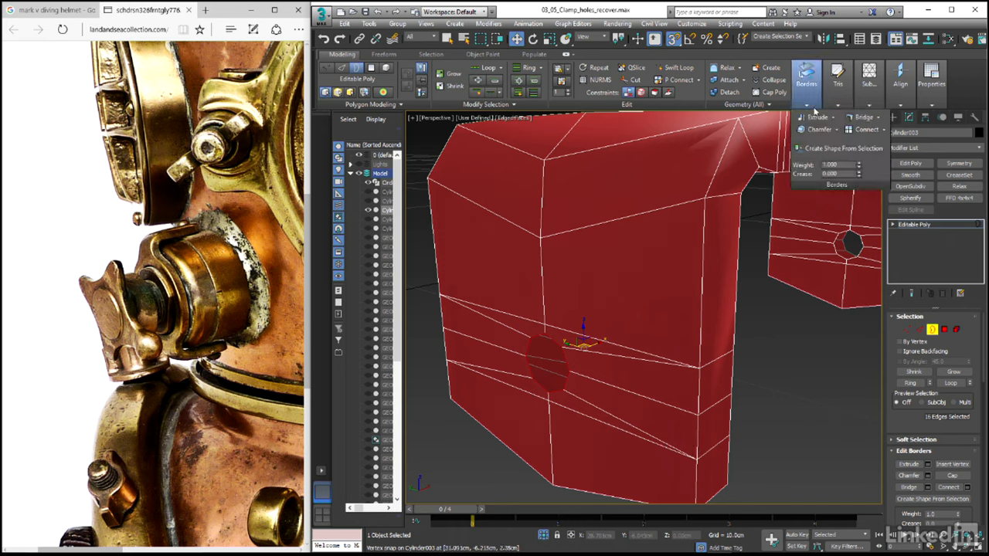
click(862, 119)
click(857, 255)
click(858, 119)
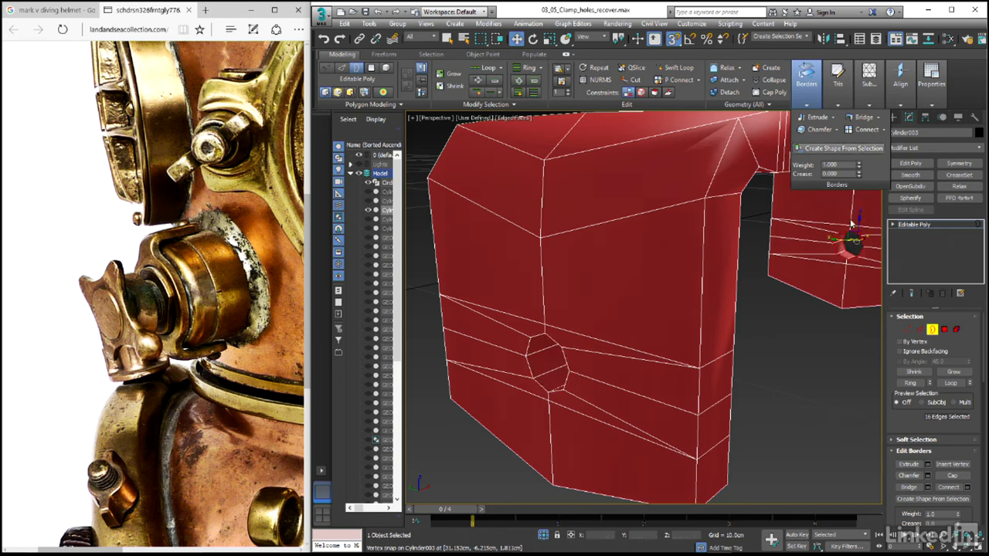
Exit border editing and deselect the clamp, with both arms in view
scroll(806, 354, down, 3)
middle_drag(806, 354, 736, 353)
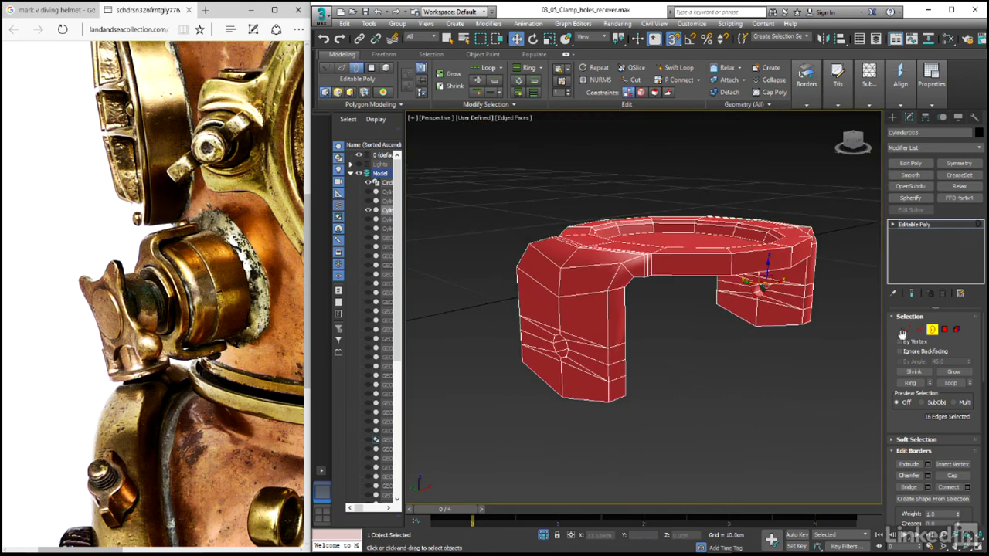
click(932, 331)
click(800, 376)
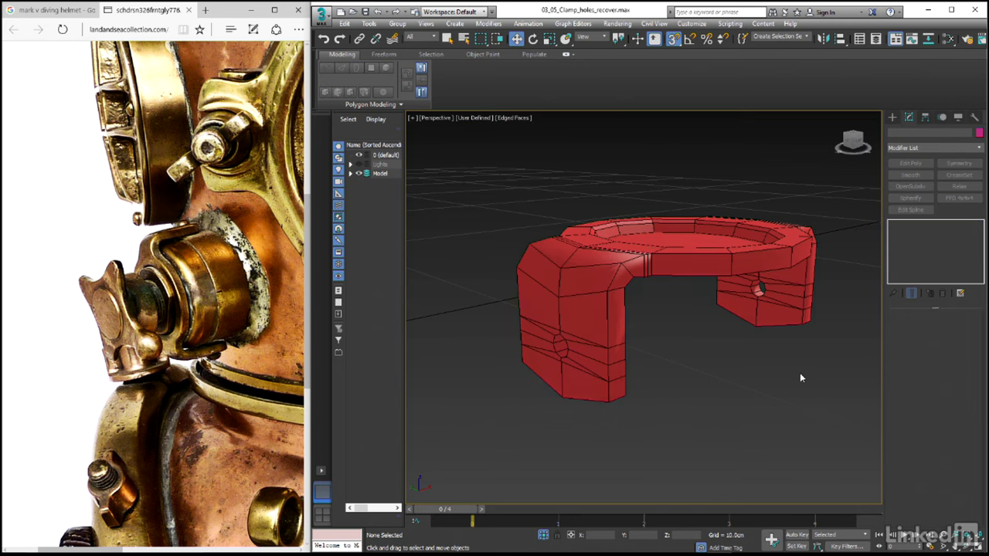